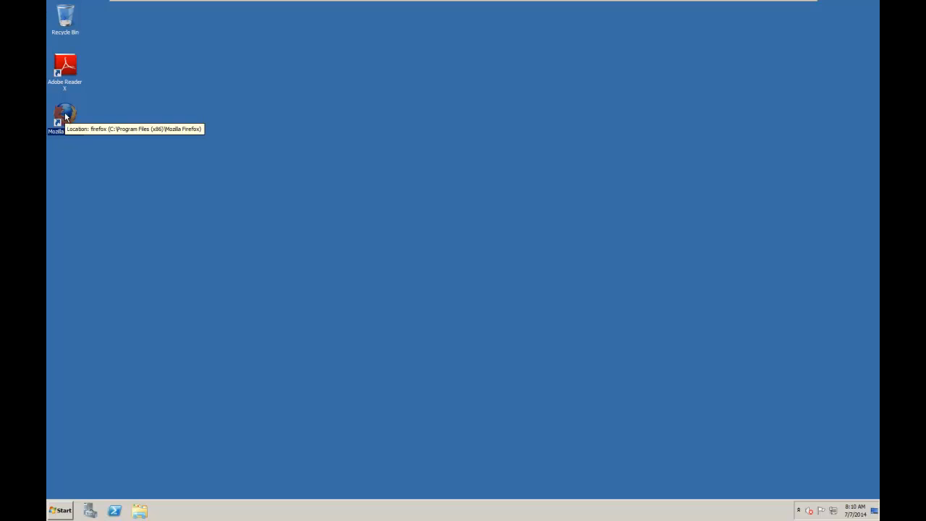
Launch Mozilla Firefox and go to the Downloads page of jazz.net.
double_click(65, 115)
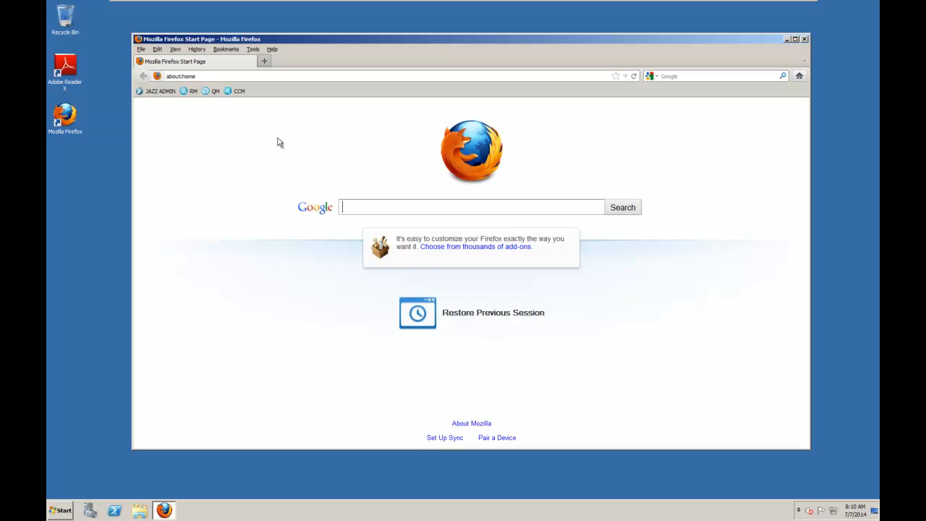
left_click(208, 76)
type("jazz.net")
key("Return")
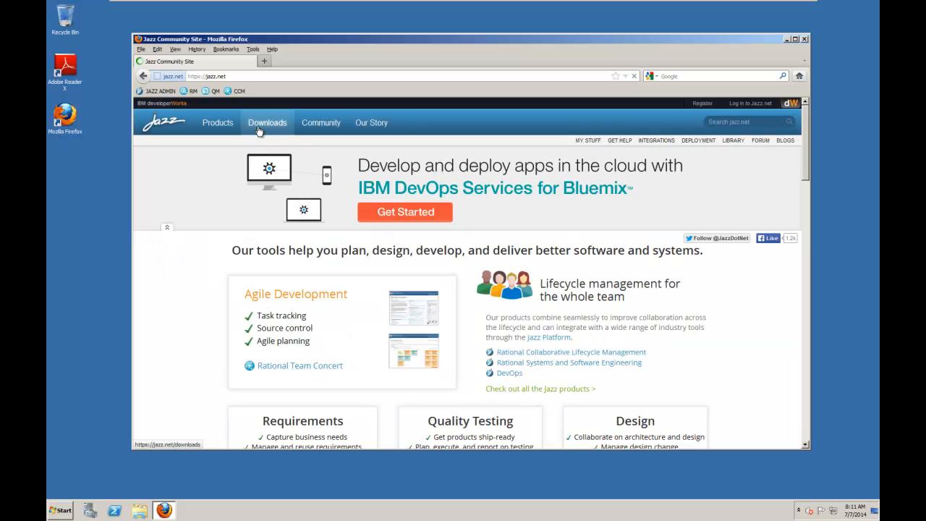
left_click(264, 128)
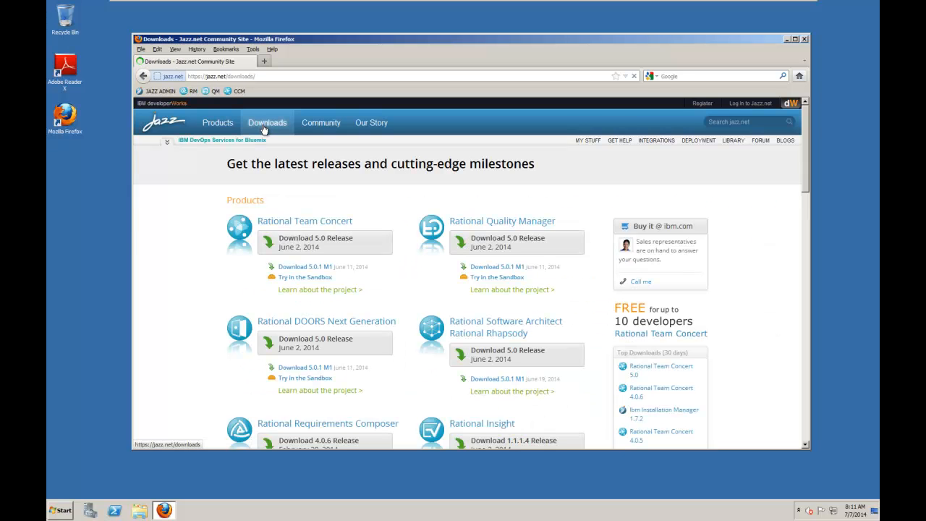
Open the Optional Programs list for the Rational Team Concert 5.0 release.
left_click(306, 223)
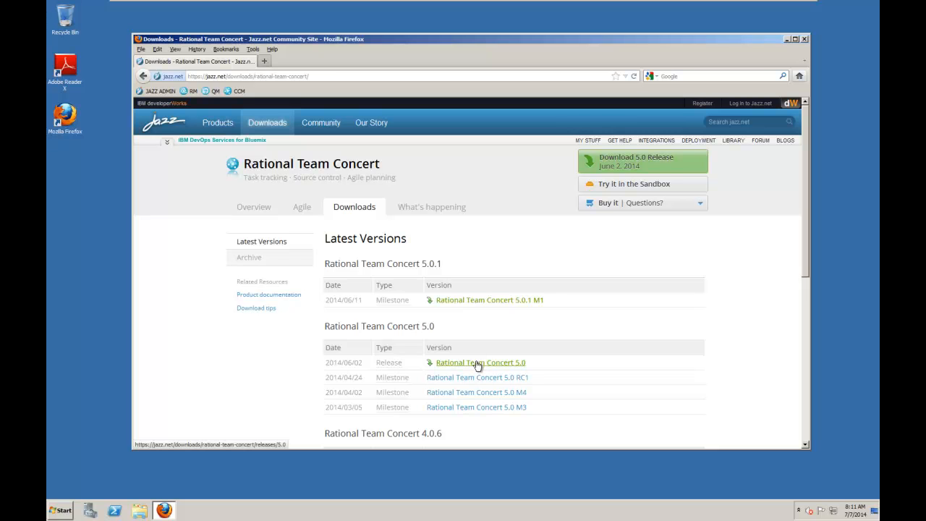
left_click(477, 364)
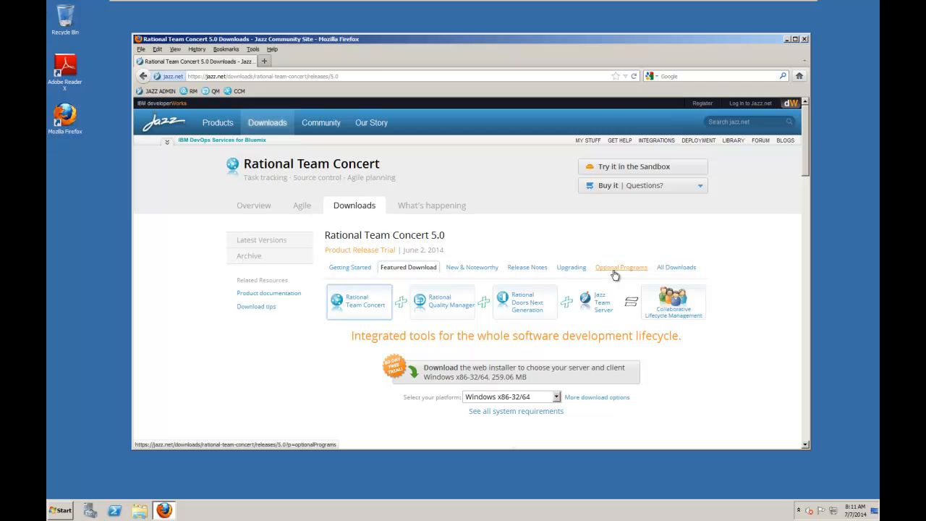
left_click(615, 271)
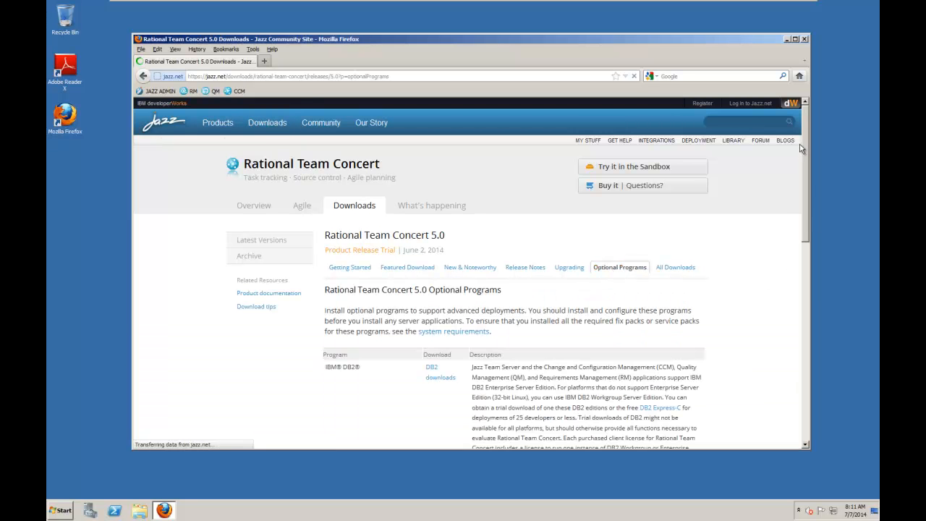
scroll(806, 148, "down", 5)
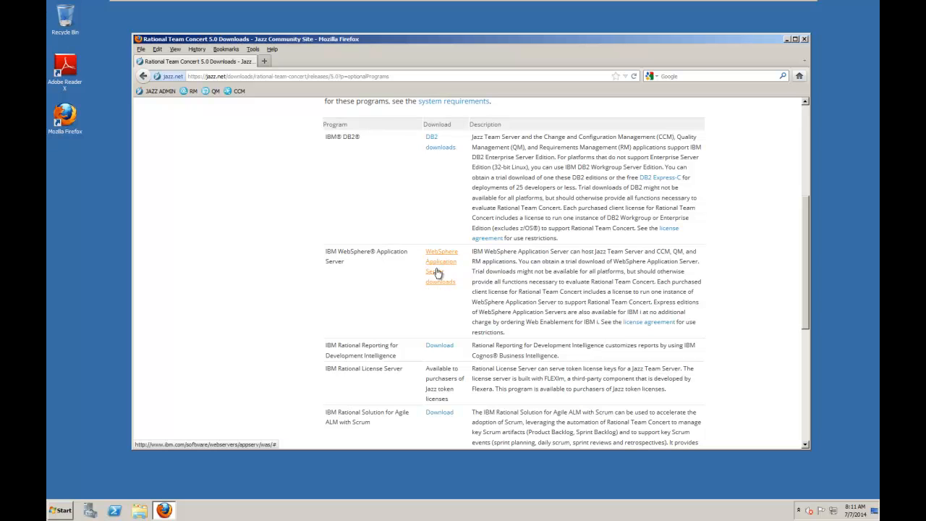
Follow the WebSphere Application Server downloads link and request the WebSphere Application Server Trial download.
left_click(435, 265)
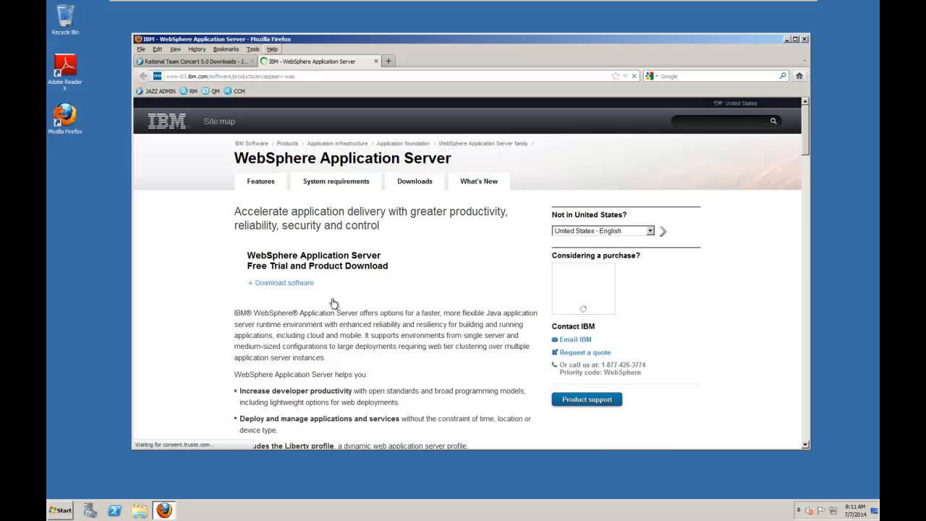
left_click_drag(808, 155, 808, 263)
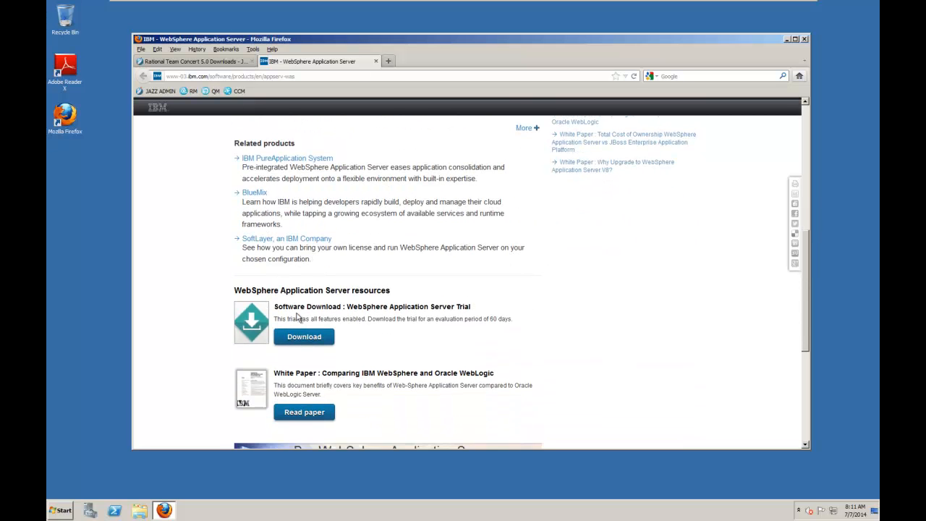
left_click(293, 338)
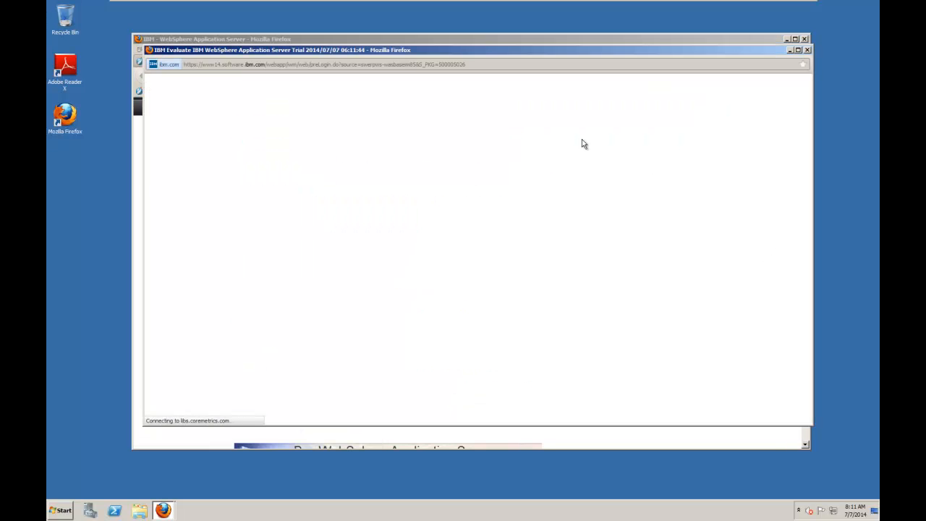
Sign in to the trial page with the IBM ID e-mail address and the account password.
left_click(364, 208)
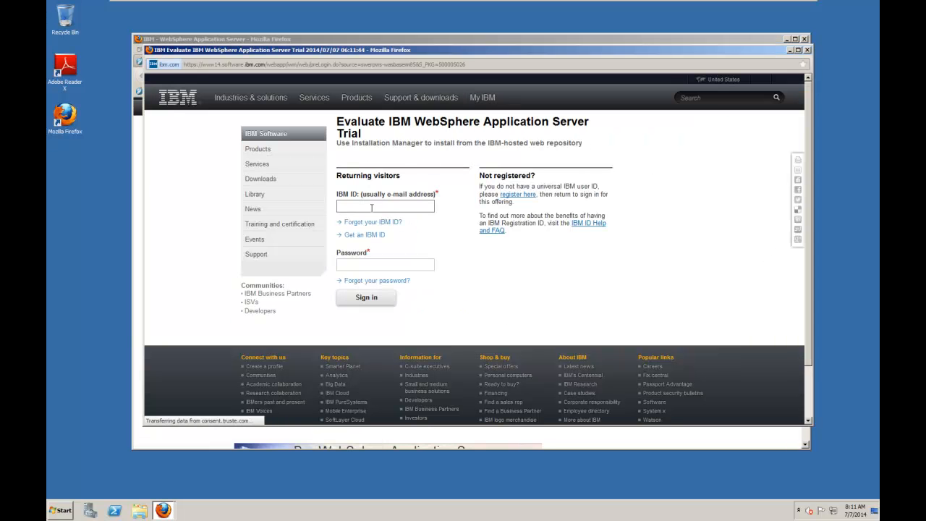
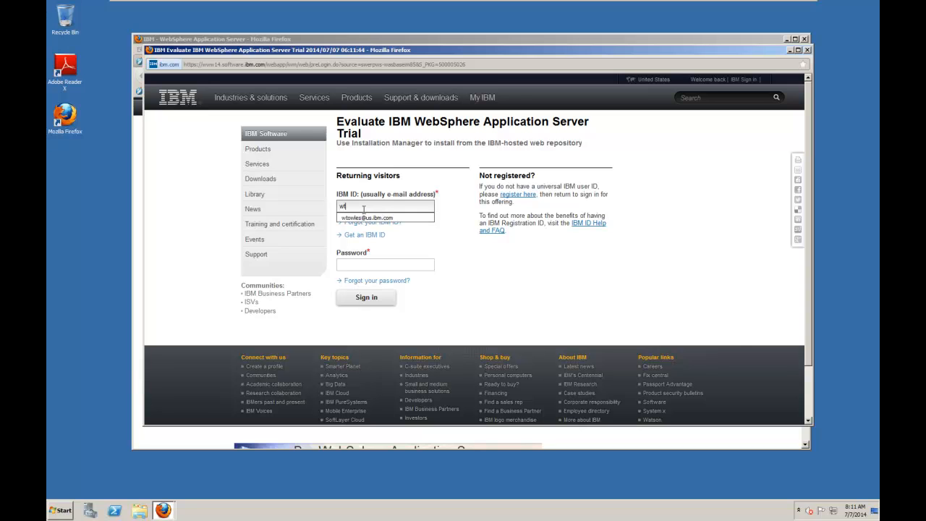
left_click(367, 218)
left_click(374, 265)
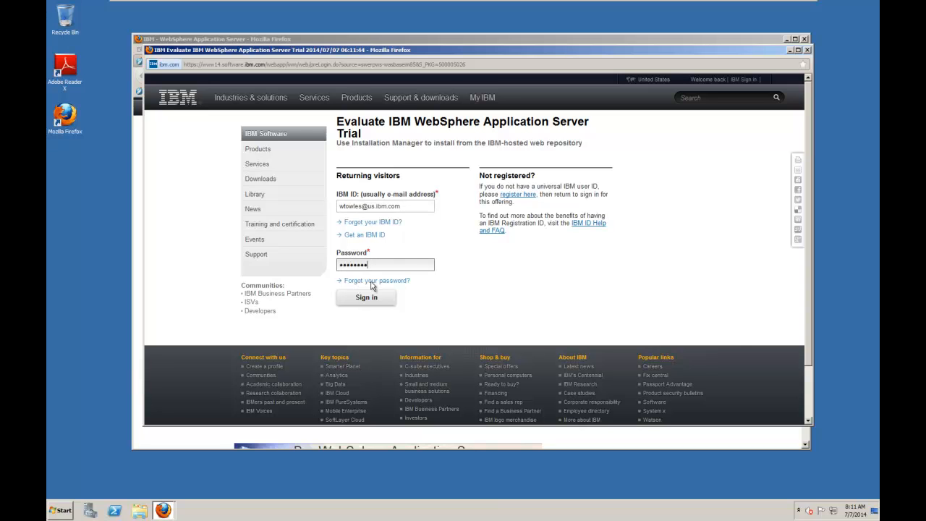
left_click(369, 298)
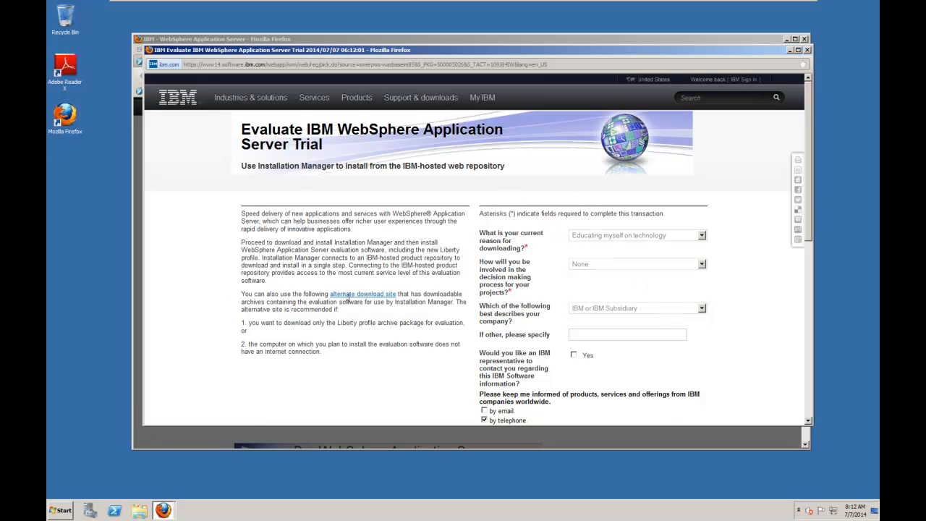
Go to the alternate download site, opt out of postal mail contact and confirm the trial's license form.
left_click(352, 296)
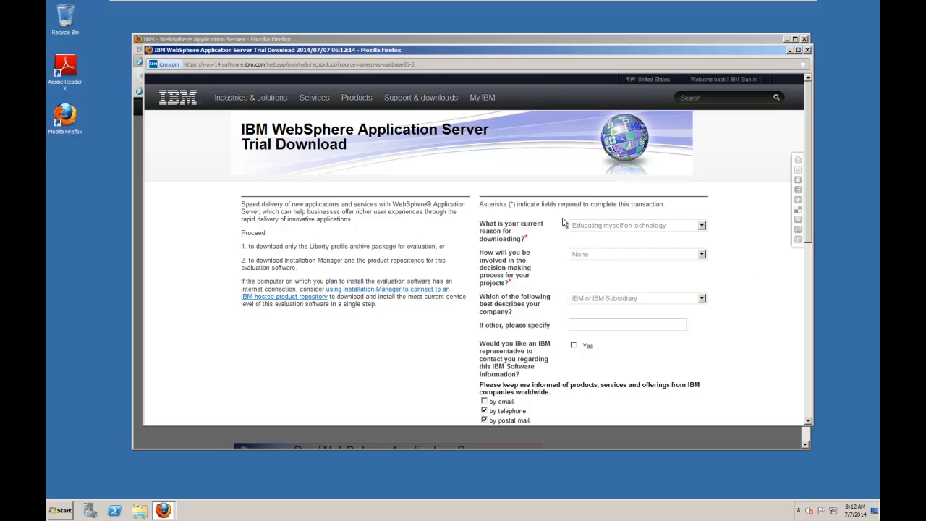
left_click(604, 256)
left_click(604, 257)
left_click_drag(808, 235, 816, 328)
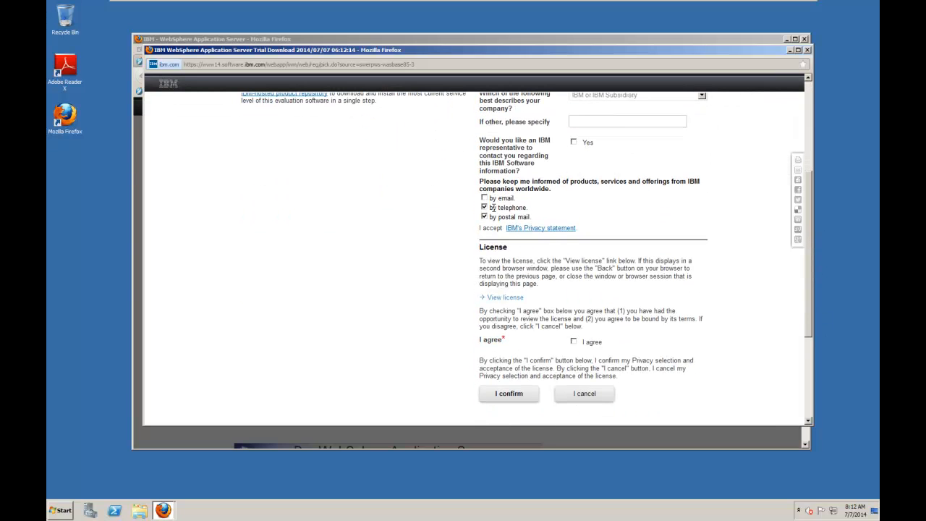
left_click(484, 216)
left_click(510, 394)
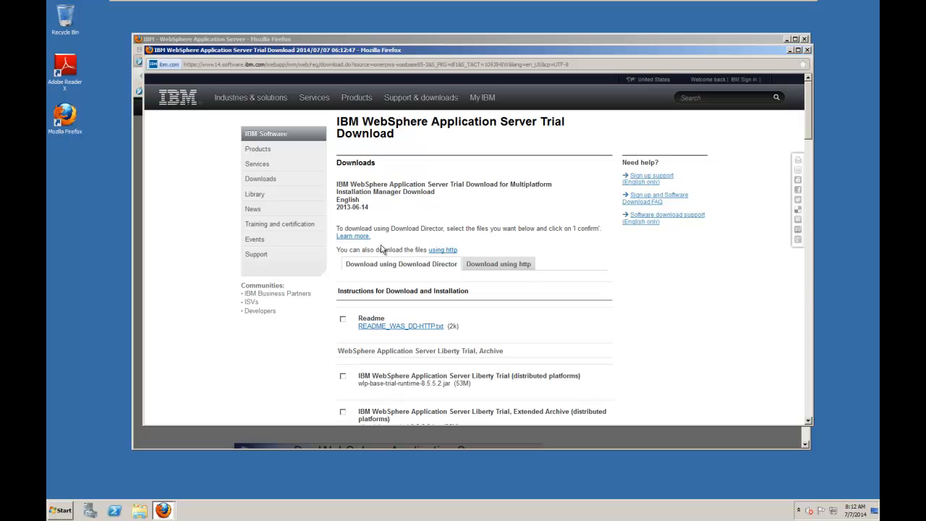
Switch to the http download method and save Full Profile part 1, was.repo.8550.basetrial_part1.zip.
left_click(527, 268)
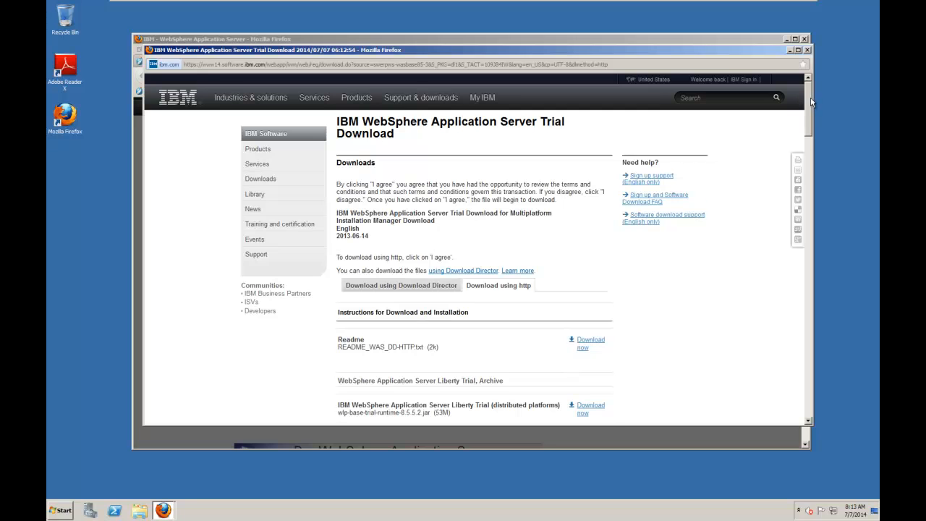
scroll(811, 102, "down", 3)
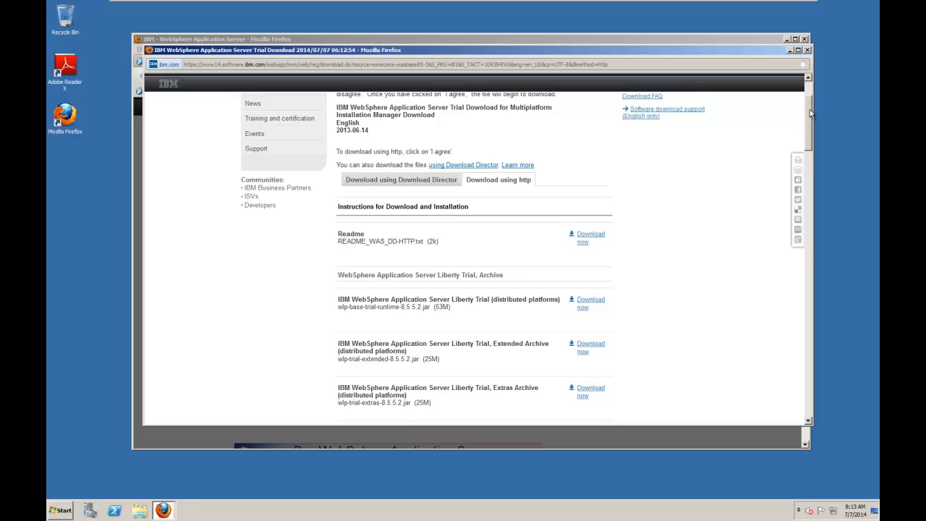
left_click_drag(809, 110, 802, 185)
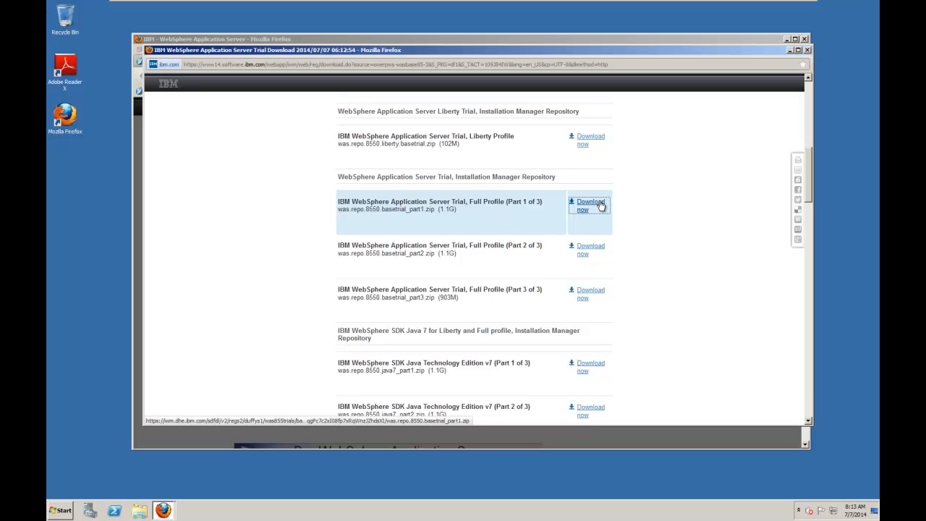
left_click(581, 210)
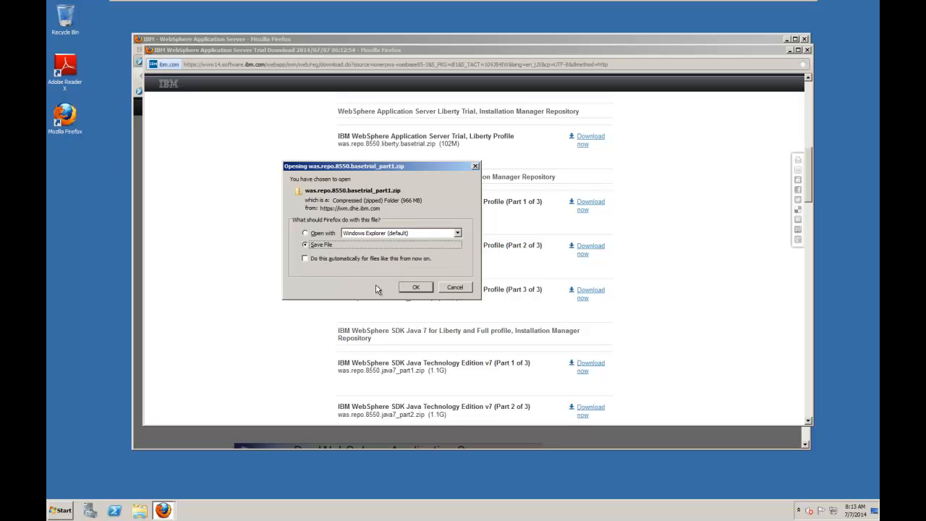
left_click(418, 288)
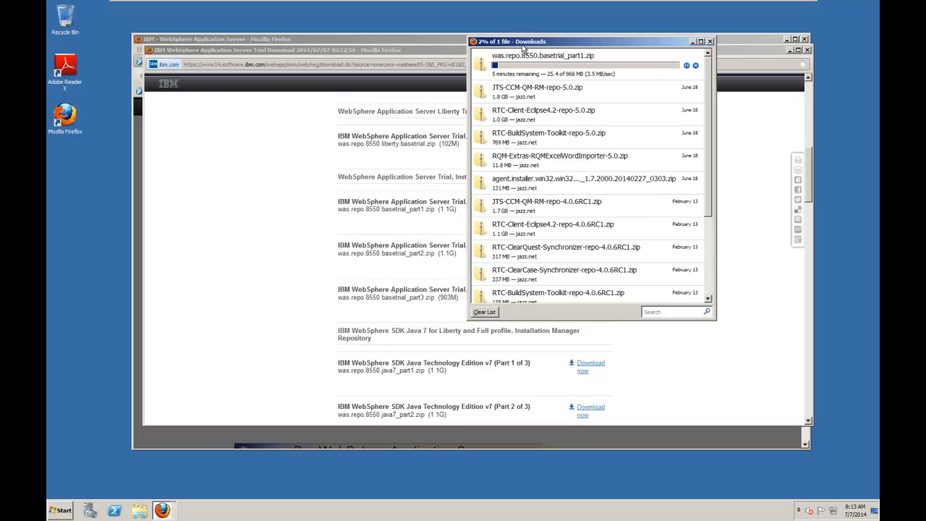
Move the Downloads window aside and save Full Profile parts 2 and 3, was.repo.8550.basetrial_part2.zip and was.repo.8550.basetrial_part3.zip.
left_click_drag(523, 49, 685, 48)
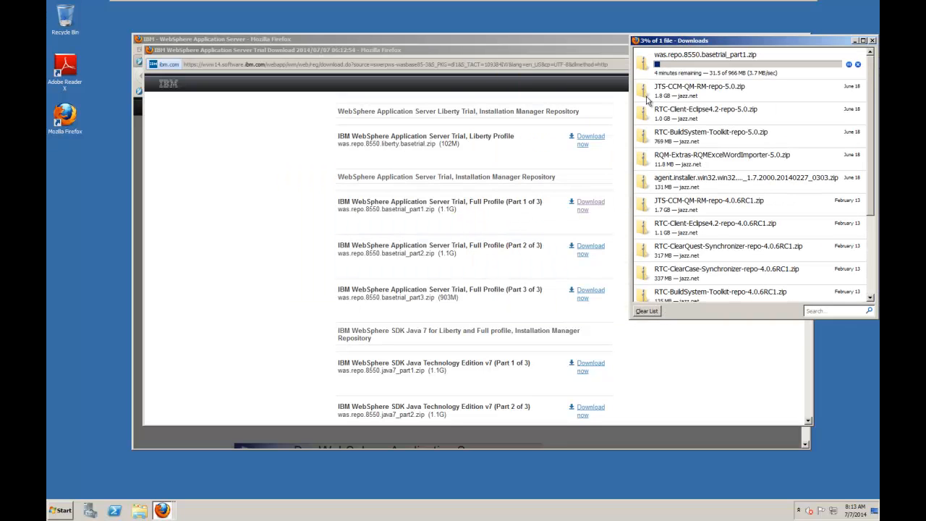
left_click(588, 248)
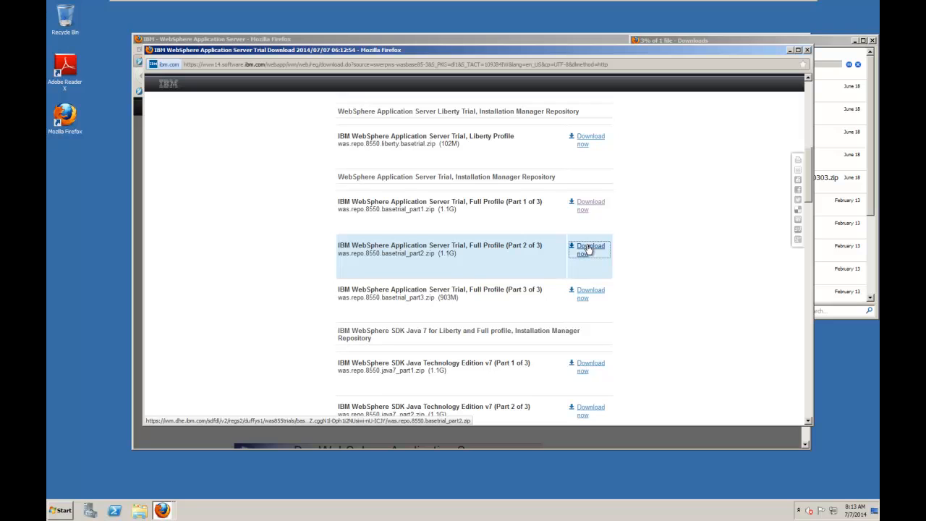
left_click(588, 248)
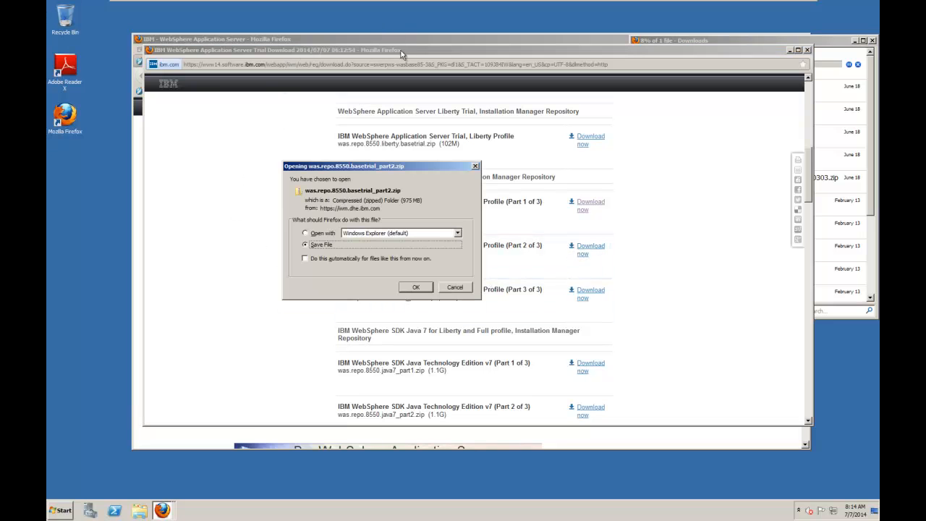
left_click(416, 287)
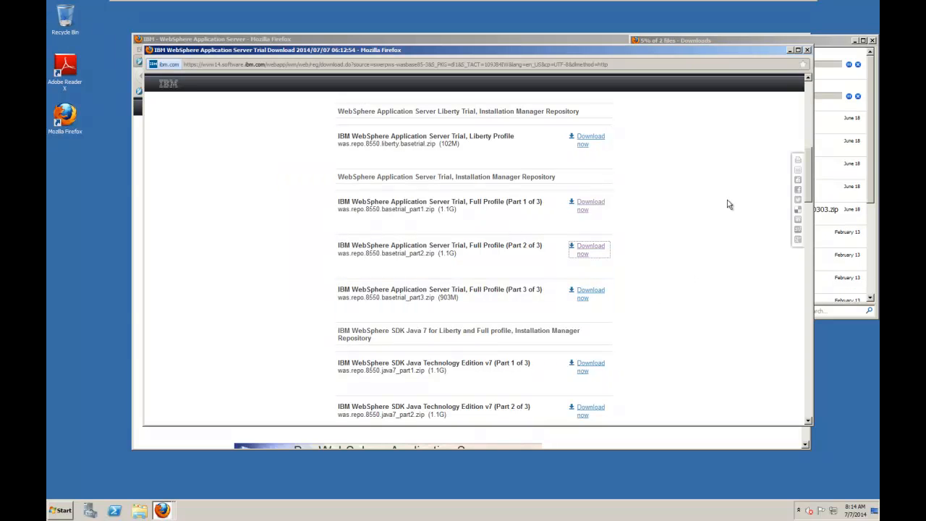
left_click(588, 292)
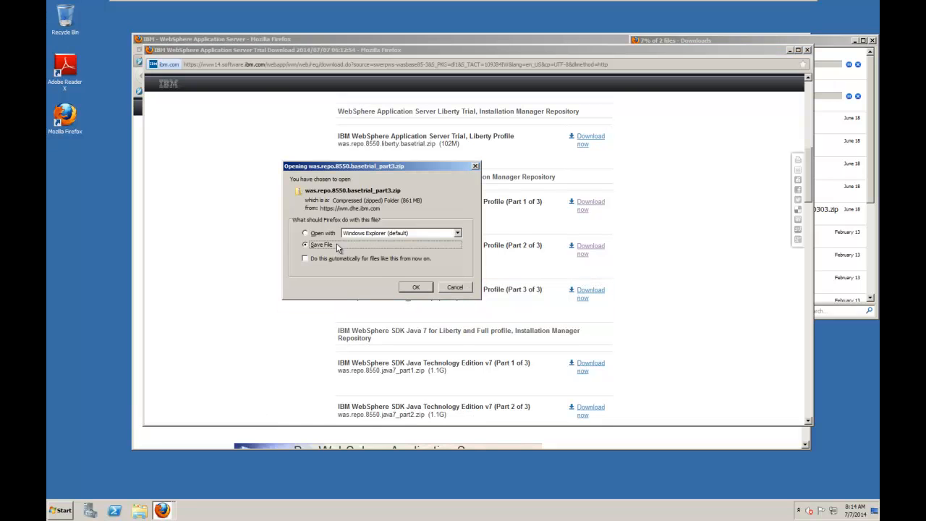
left_click(406, 287)
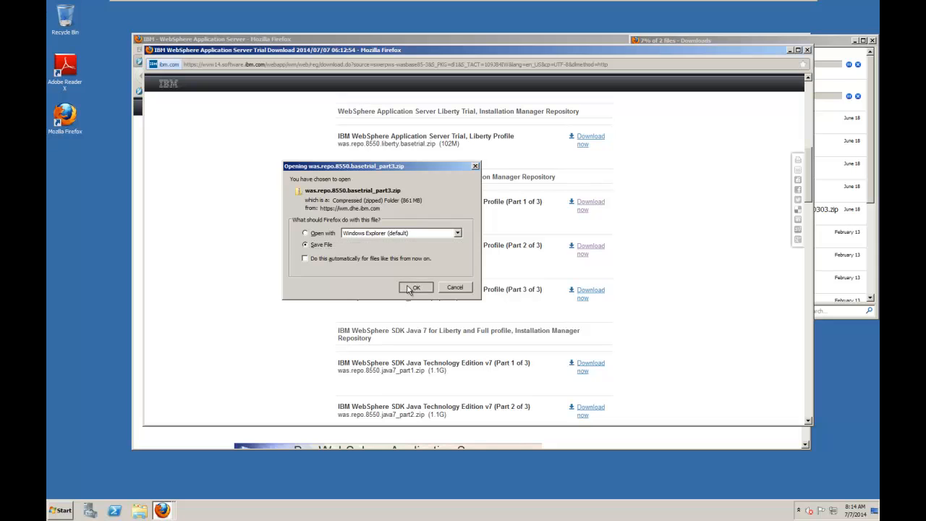
Close the main Firefox window showing the WebSphere Application Server page, including both of its tabs.
left_click(544, 40)
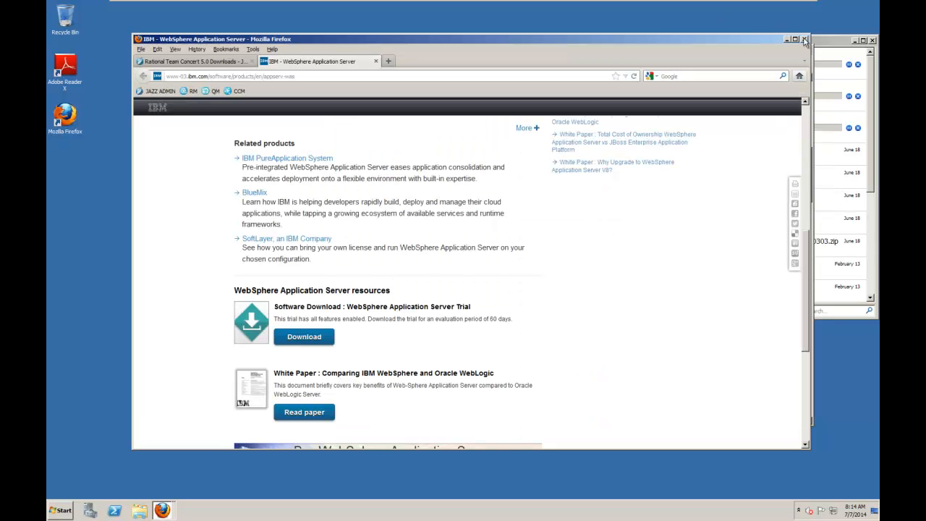
left_click(805, 39)
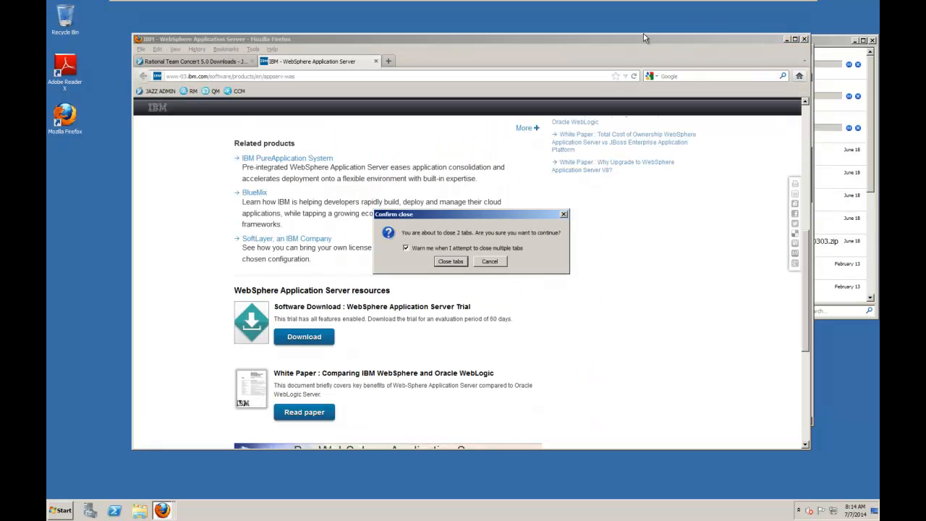
left_click(464, 264)
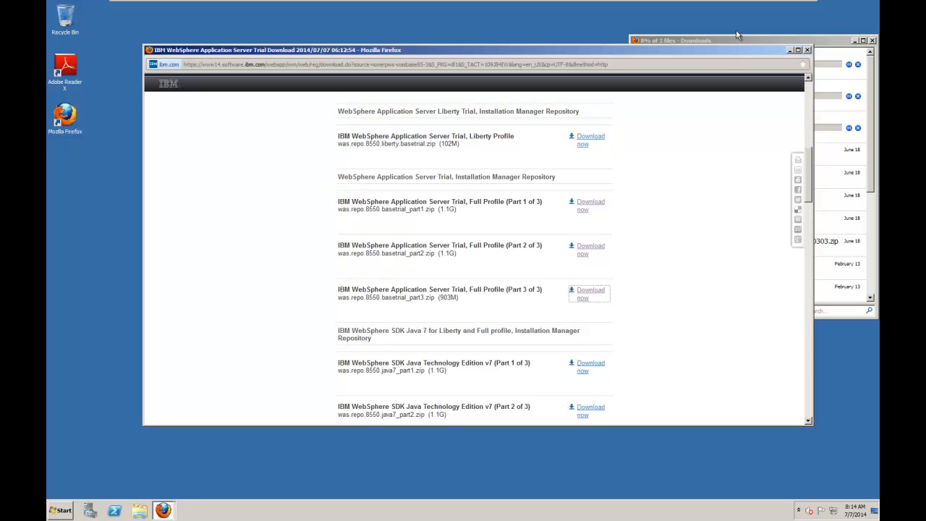
Clear the finished downloads list, then close the Downloads window and the trial download page.
left_click_drag(823, 42, 557, 43)
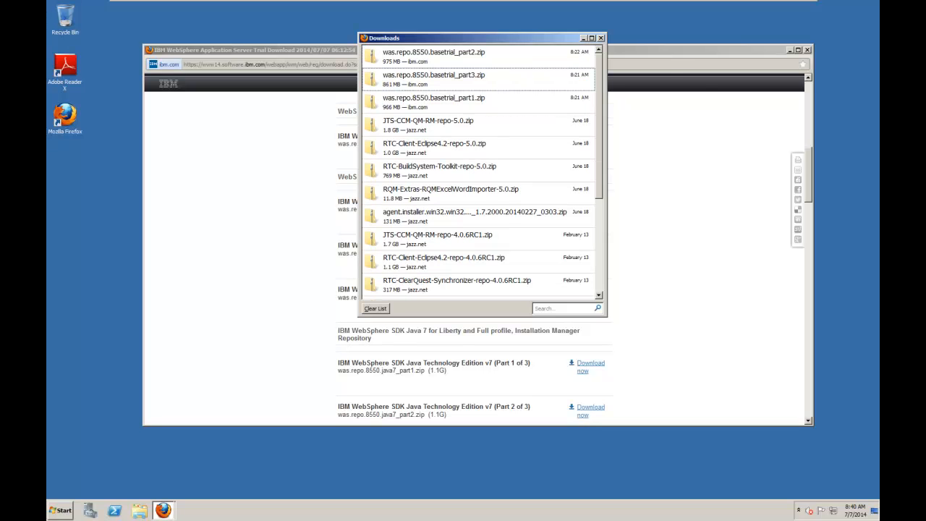
left_click(377, 310)
left_click(601, 39)
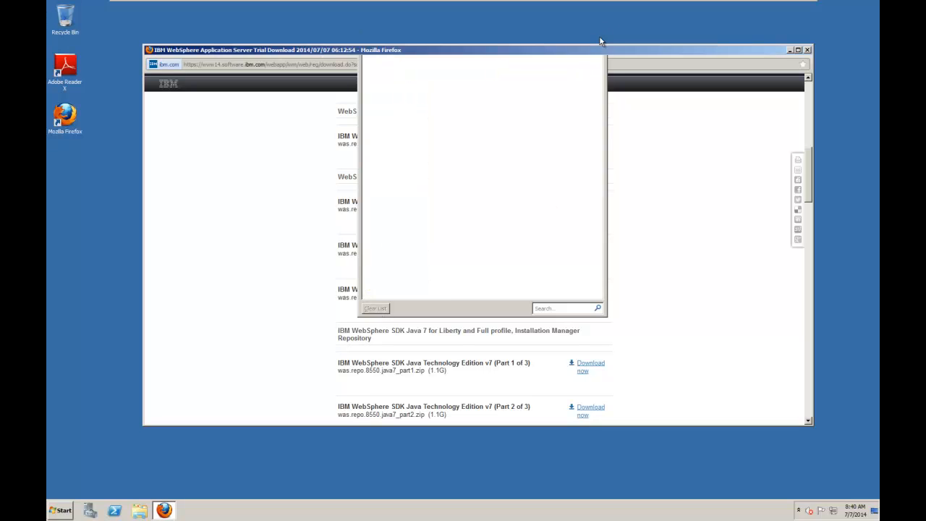
left_click(808, 50)
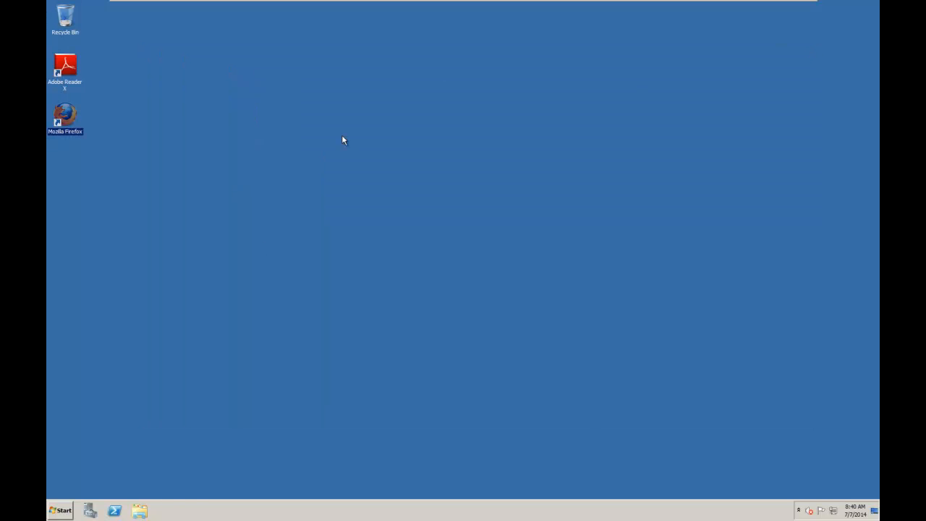
Open the computer's file browser and go to the Downloads folder.
left_click(62, 511)
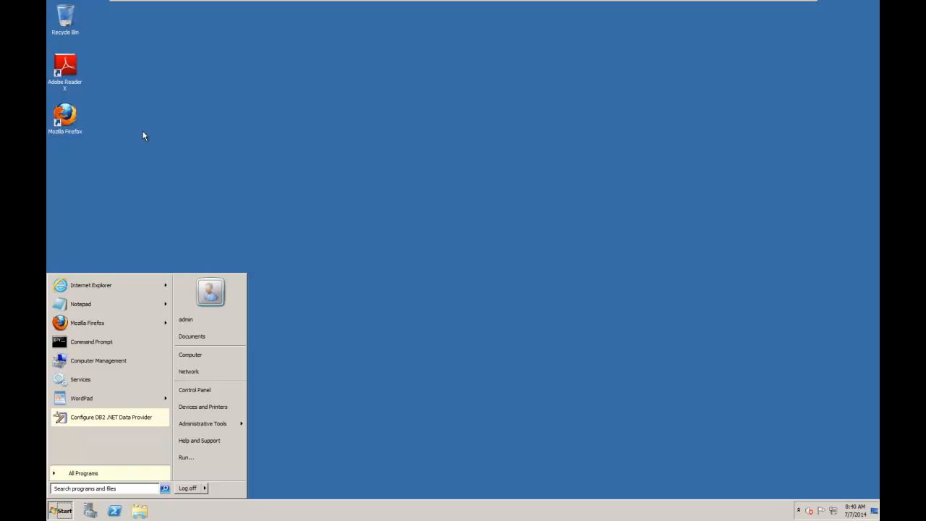
left_click(202, 355)
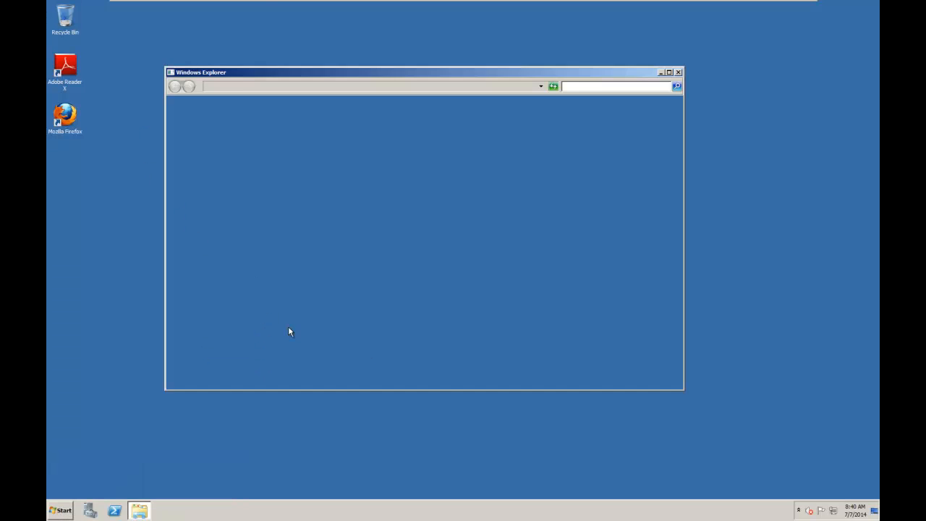
left_click(205, 139)
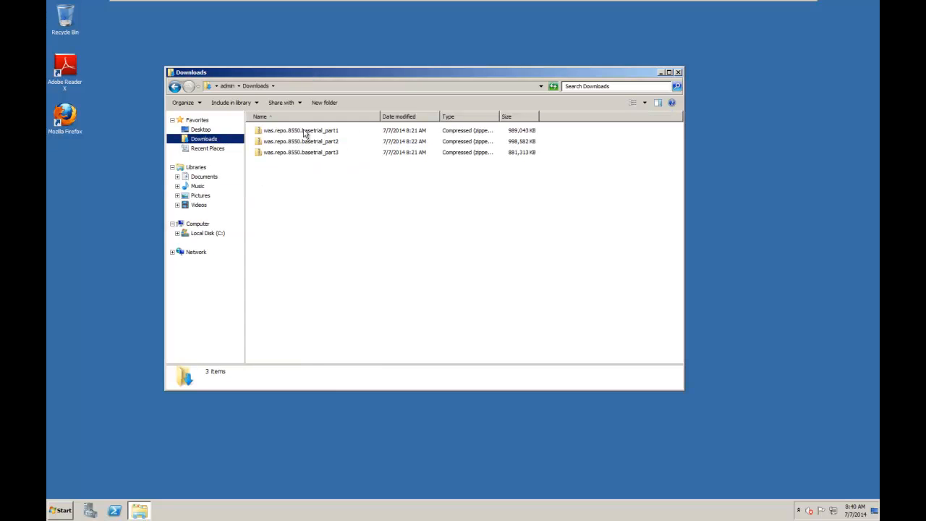
Extract was.repo.8550.basetrial_part1 to its default folder in Downloads and move the extraction windows clear of the file list.
right_click(304, 134)
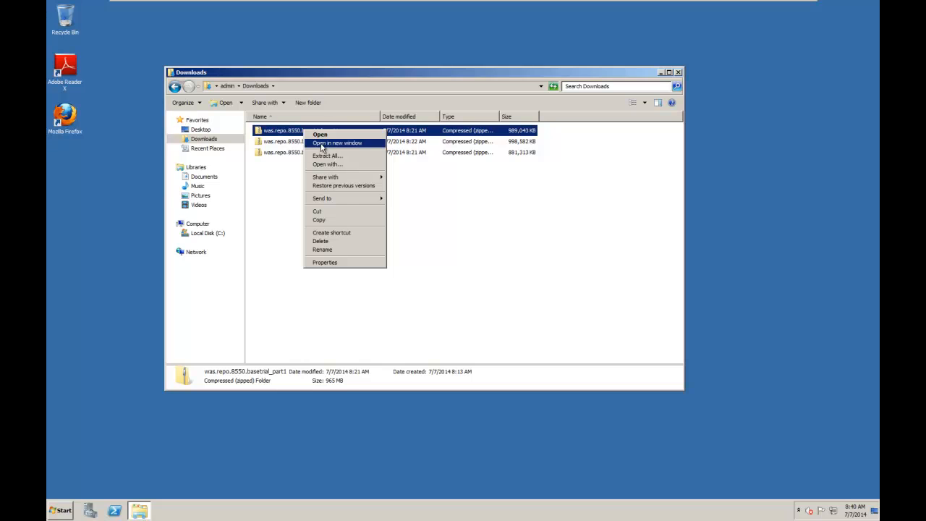
left_click(323, 154)
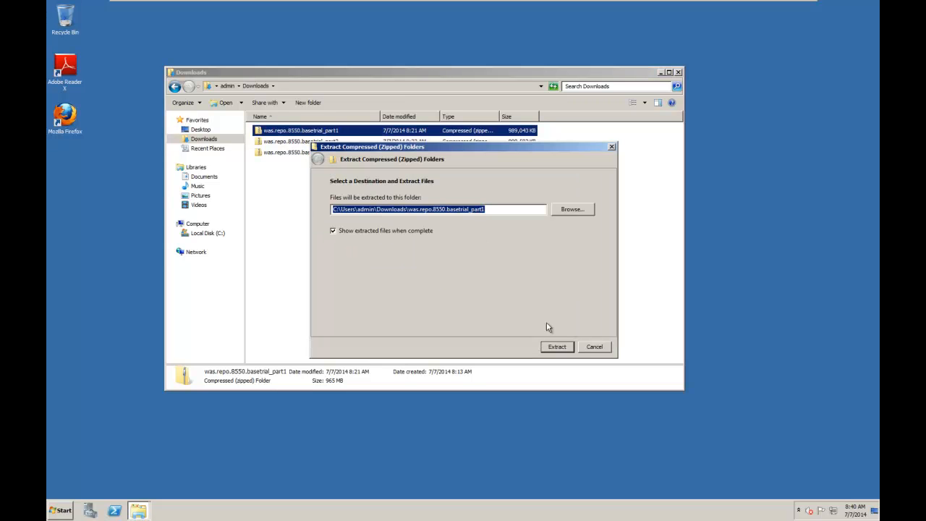
left_click(557, 347)
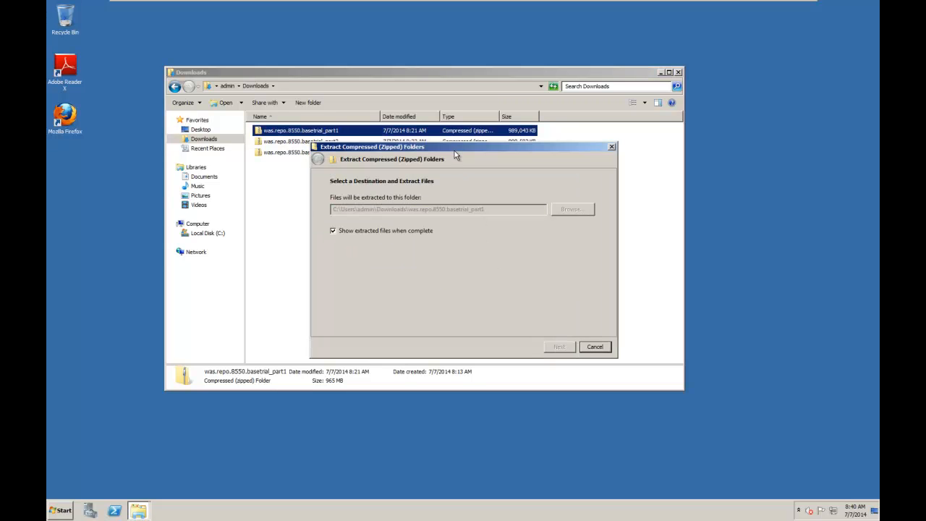
left_click_drag(454, 149, 693, 32)
left_click_drag(453, 234, 682, 142)
Extract was.repo.8550.basetrial_part2 to its default folder in Downloads and move its extraction windows below those of part 1.
right_click(317, 159)
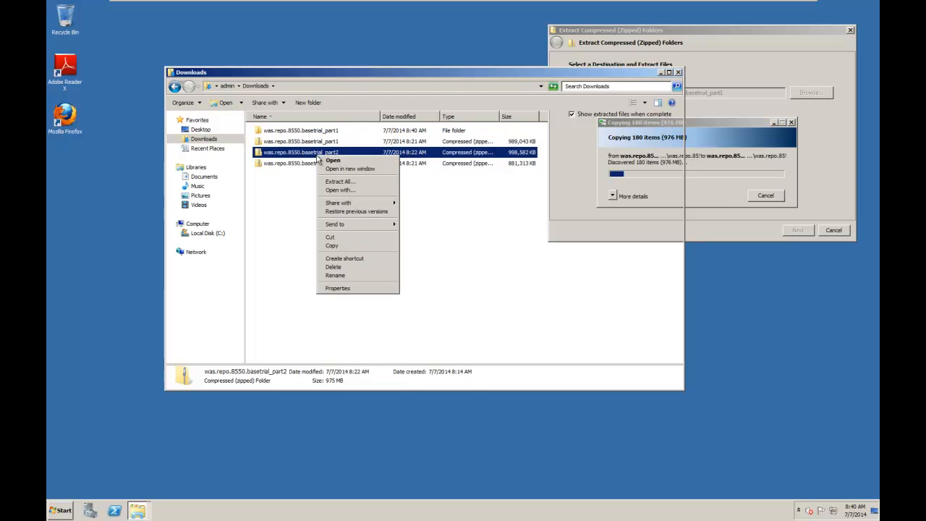
left_click(343, 182)
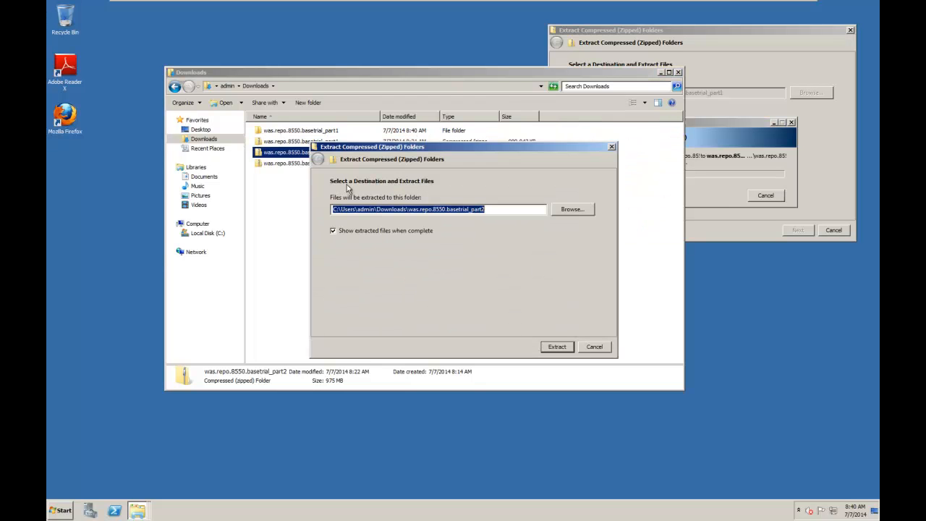
left_click(557, 347)
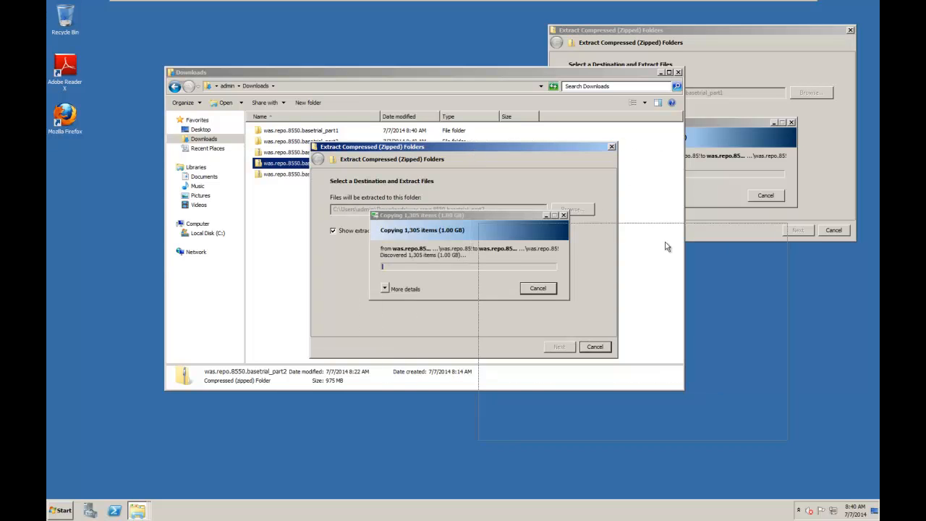
left_click_drag(709, 255, 710, 255)
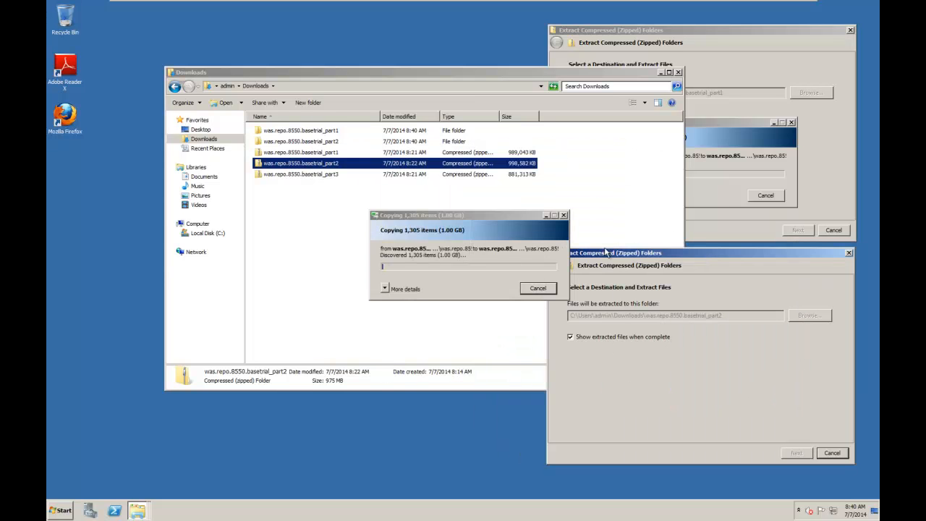
left_click_drag(508, 218, 745, 347)
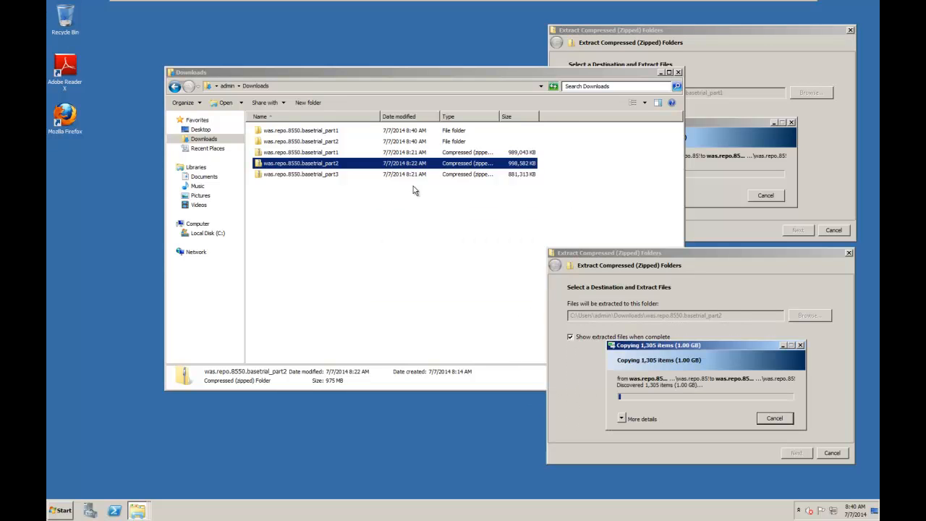
Extract was.repo.8550.basetrial_part3 to its default folder in Downloads, then arrange the extraction windows so all three progress displays can be viewed.
right_click(323, 178)
right_click(323, 180)
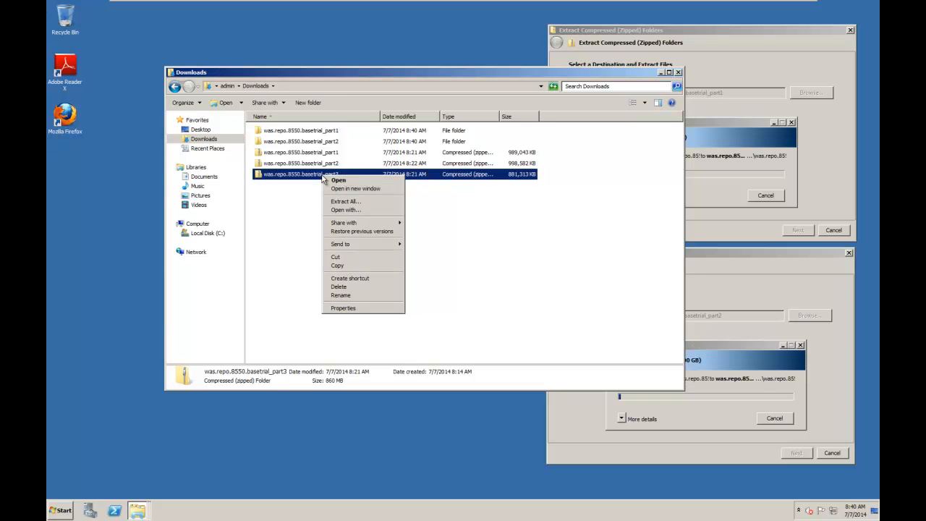
left_click(345, 203)
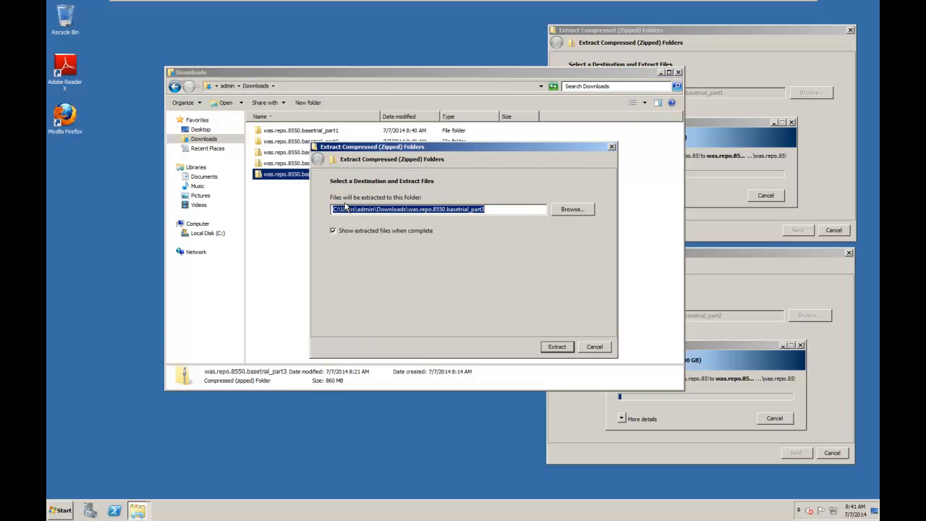
left_click(554, 347)
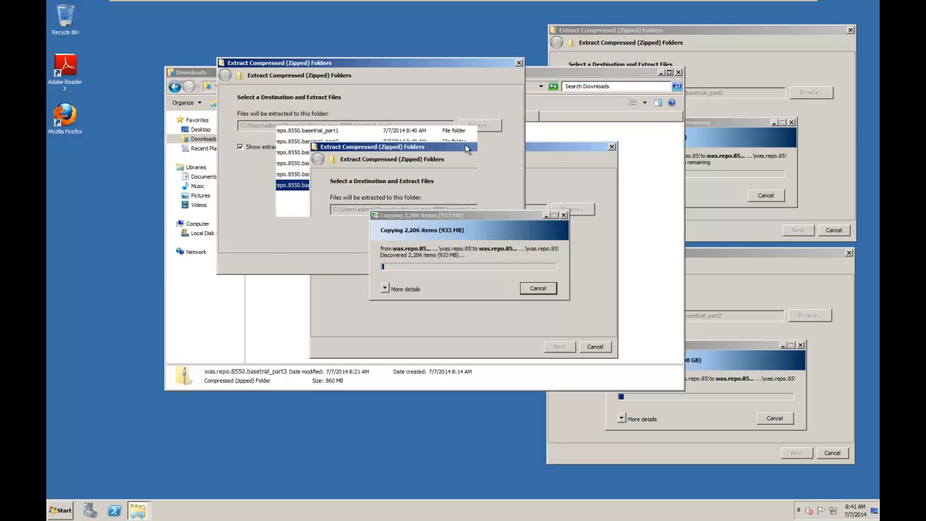
left_click_drag(480, 215, 373, 155)
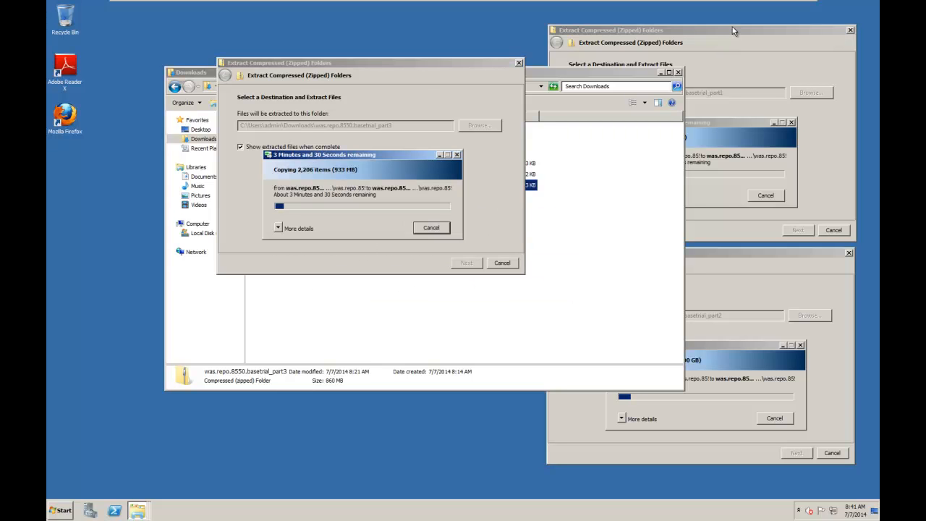
left_click(731, 32)
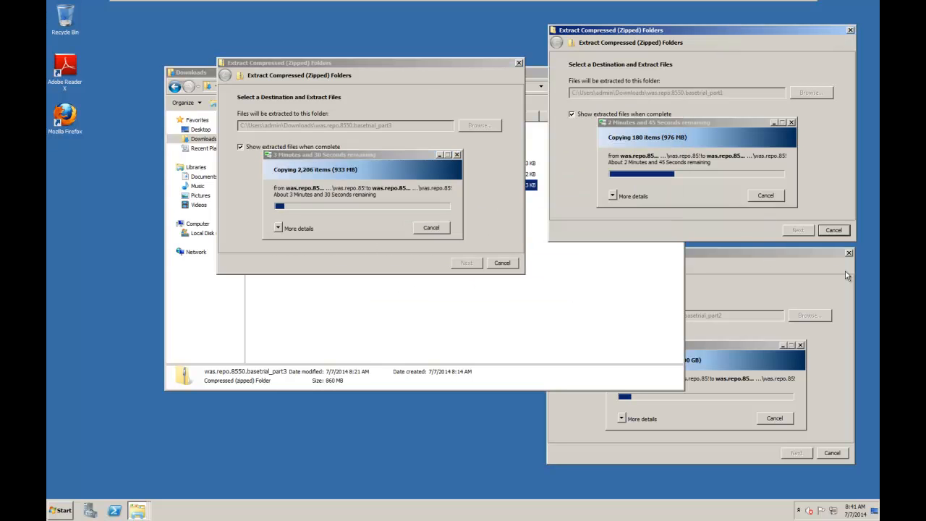
left_click(734, 253)
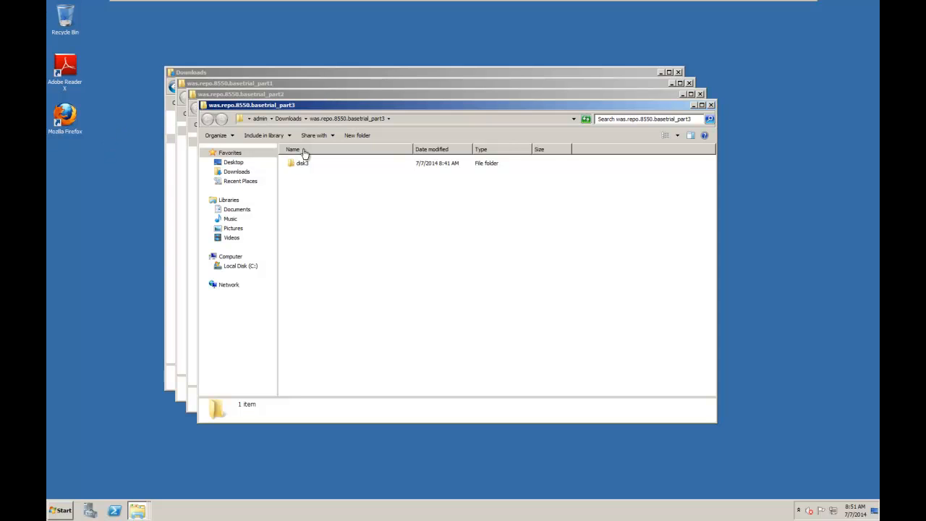
Bring the extracted was.repo.8550.basetrial_part1 folder to the front and locate its repository.config file.
left_click(398, 81)
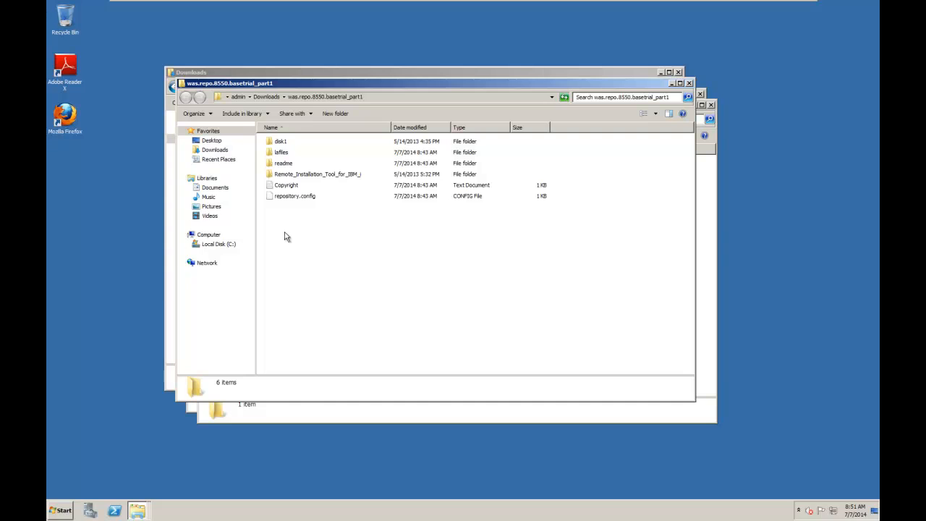
left_click(301, 197)
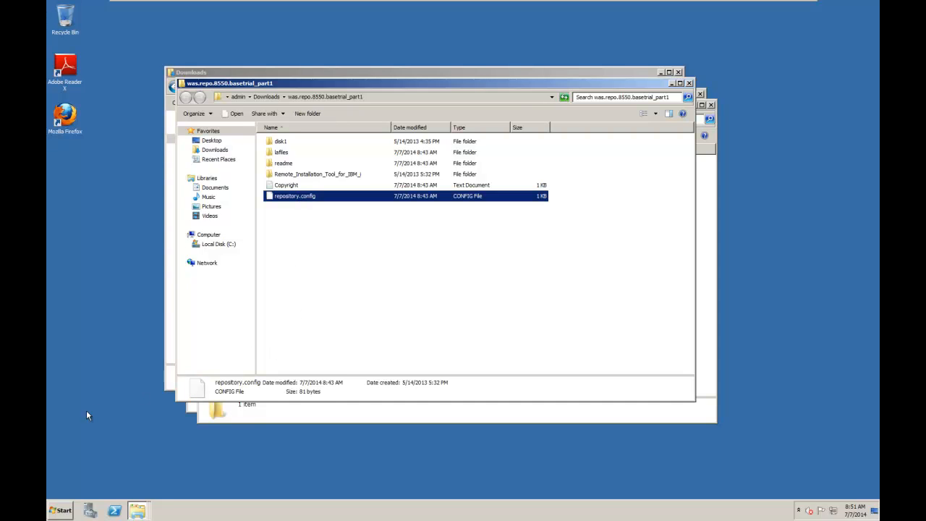
Launch IBM Installation Manager with elevated rights and allow IBMIM.exe to make changes to the computer.
left_click(58, 511)
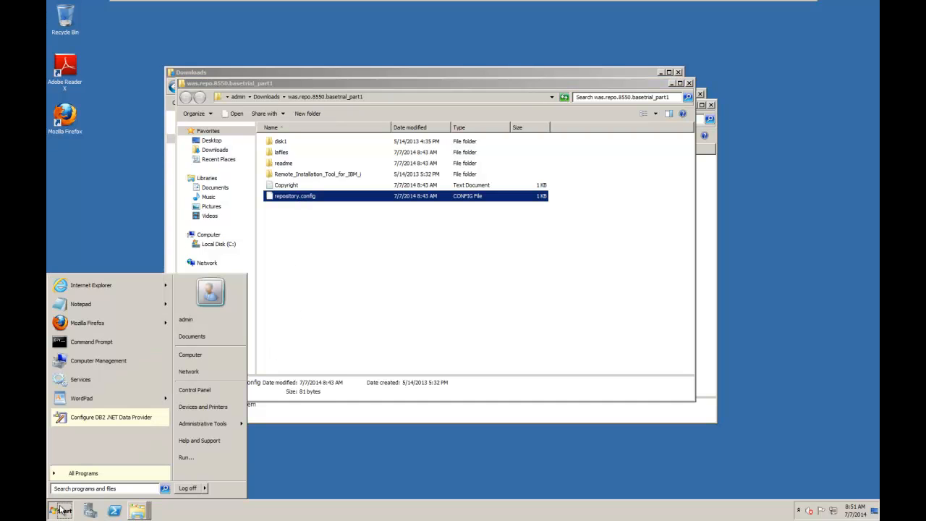
left_click(83, 473)
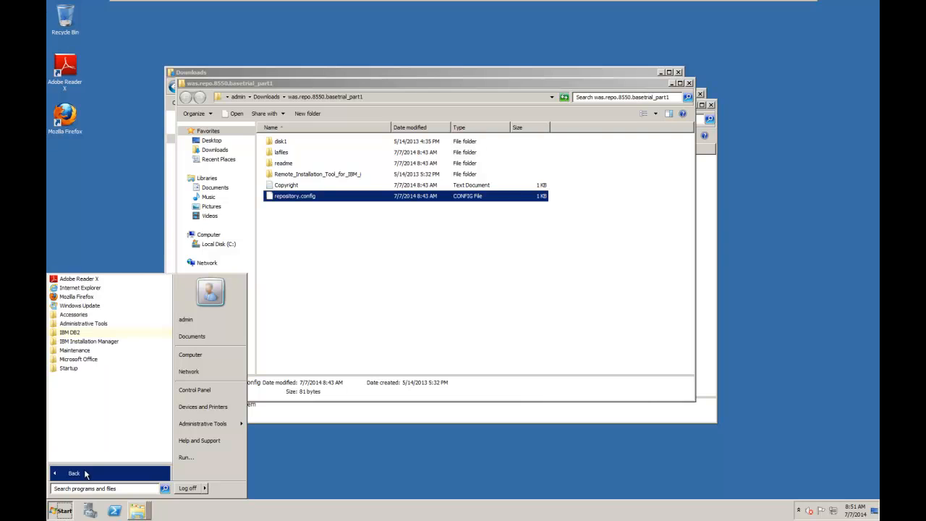
left_click(102, 340)
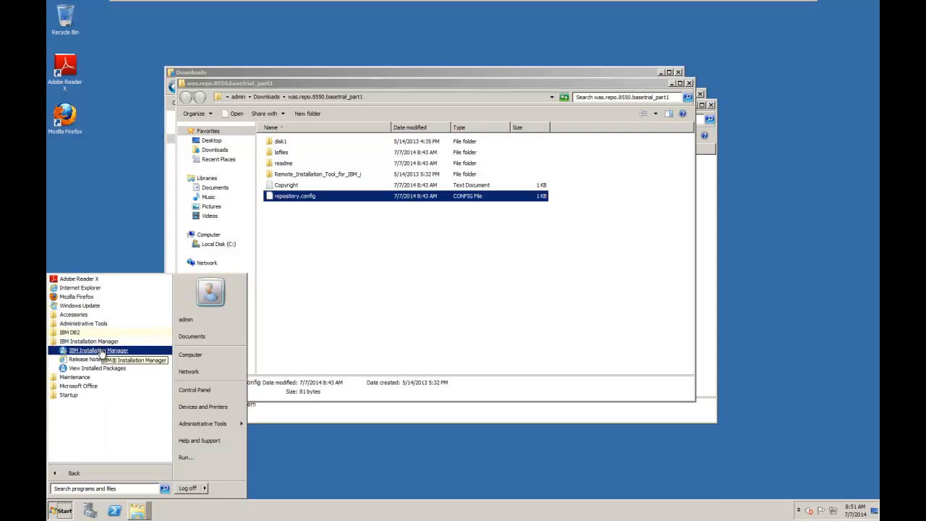
right_click(101, 353)
left_click(116, 362)
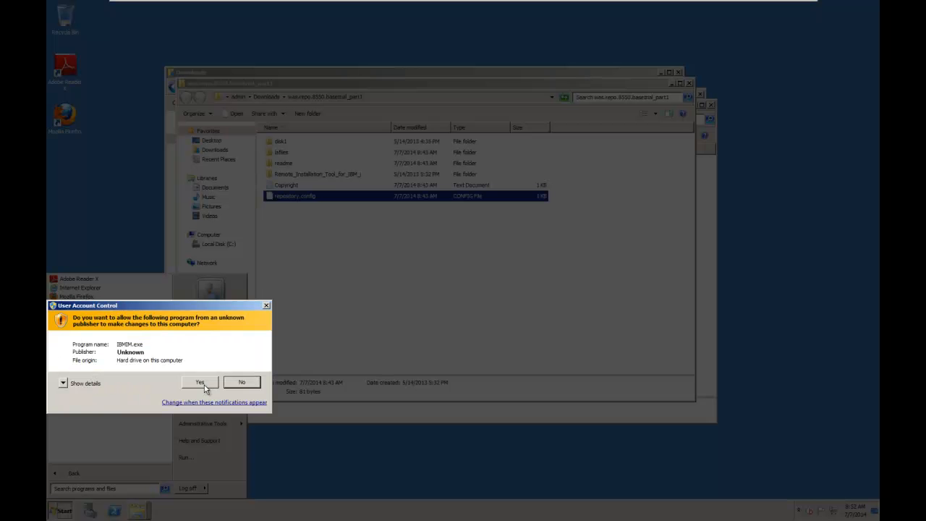
left_click(200, 382)
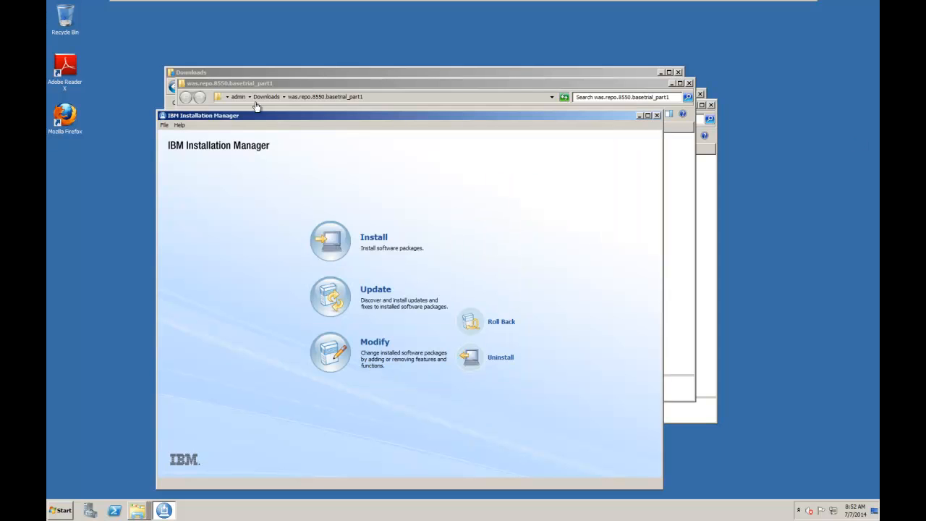
Add the repository.config file from Downloads\was.repo.8550.basetrial_part1 as a repository in the Installation Manager preferences and save them.
left_click(164, 125)
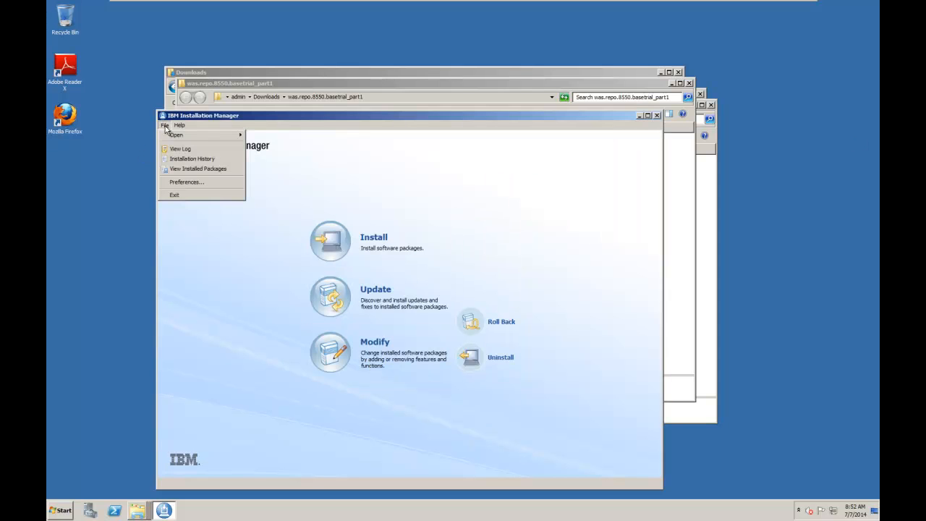
left_click(196, 187)
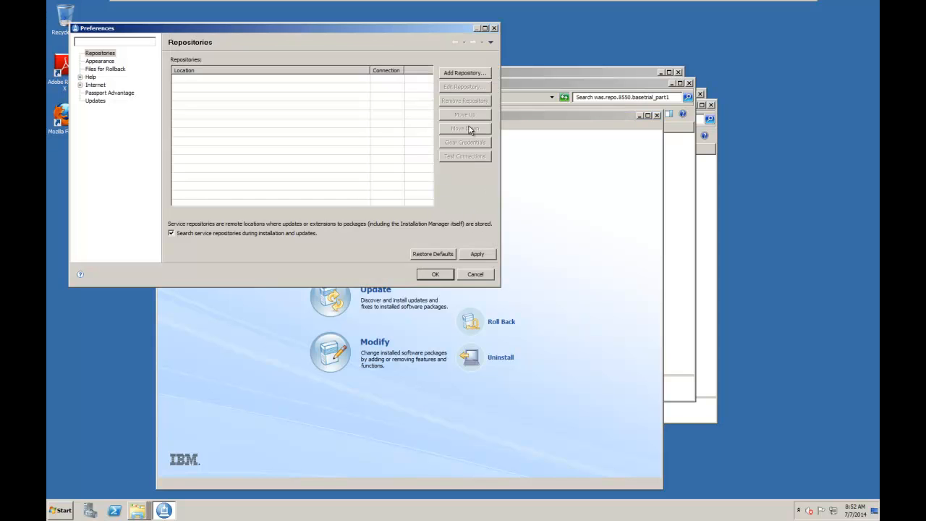
left_click(462, 73)
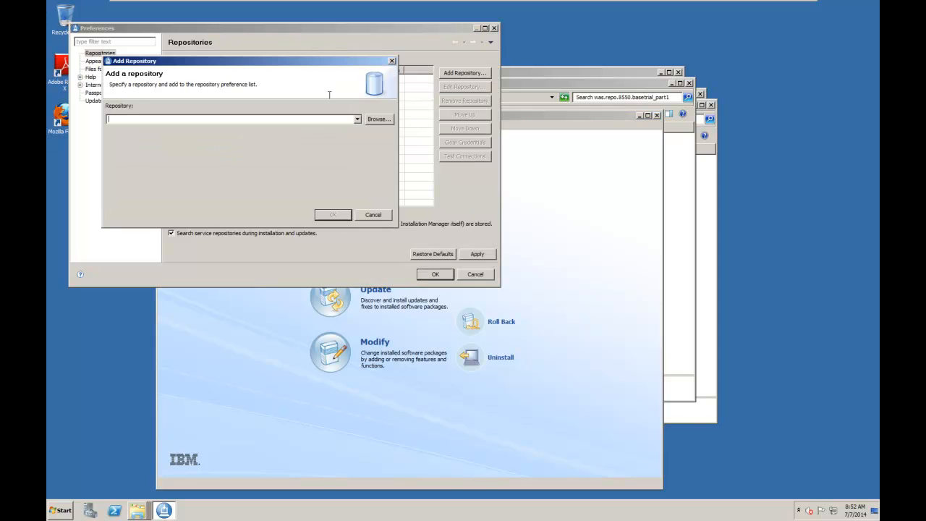
left_click(379, 119)
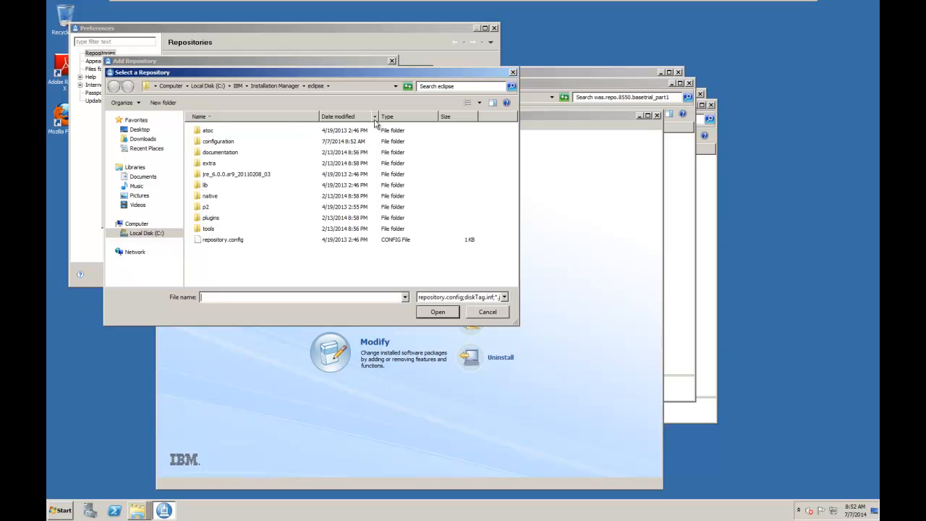
left_click(171, 85)
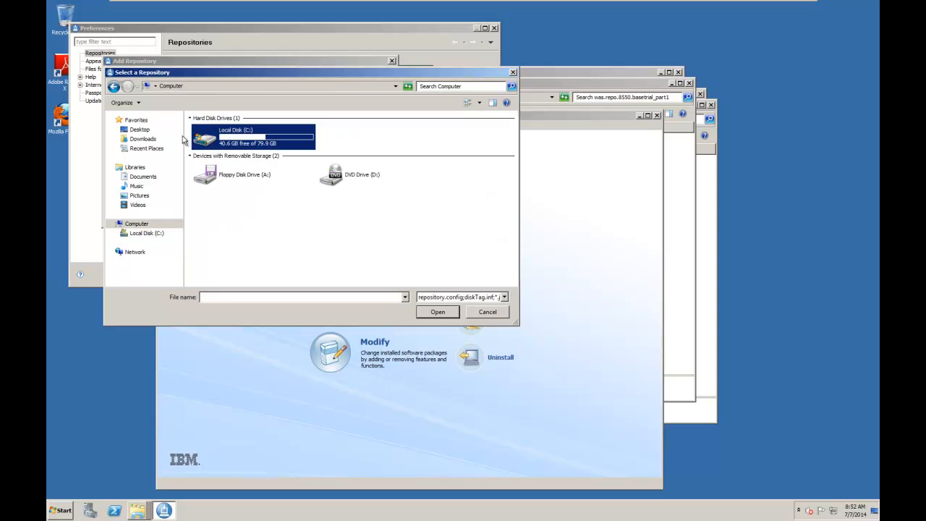
left_click(145, 139)
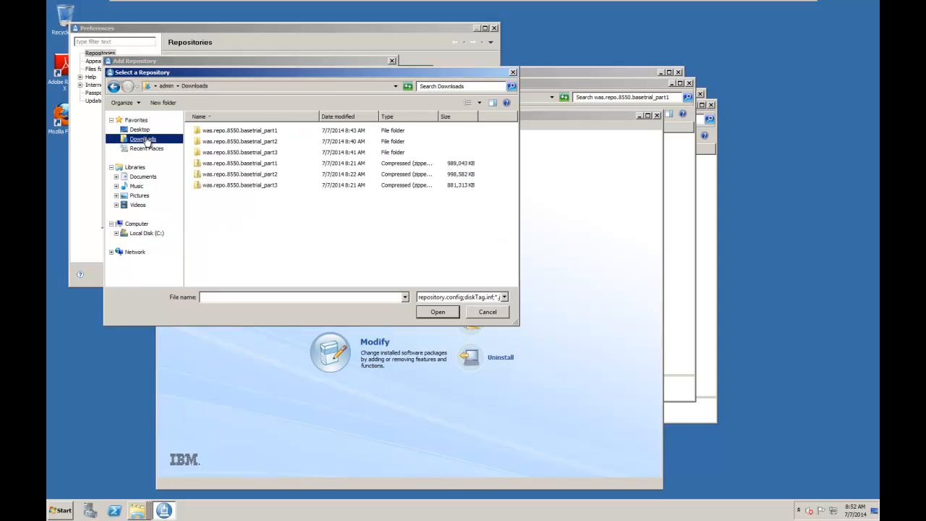
double_click(275, 133)
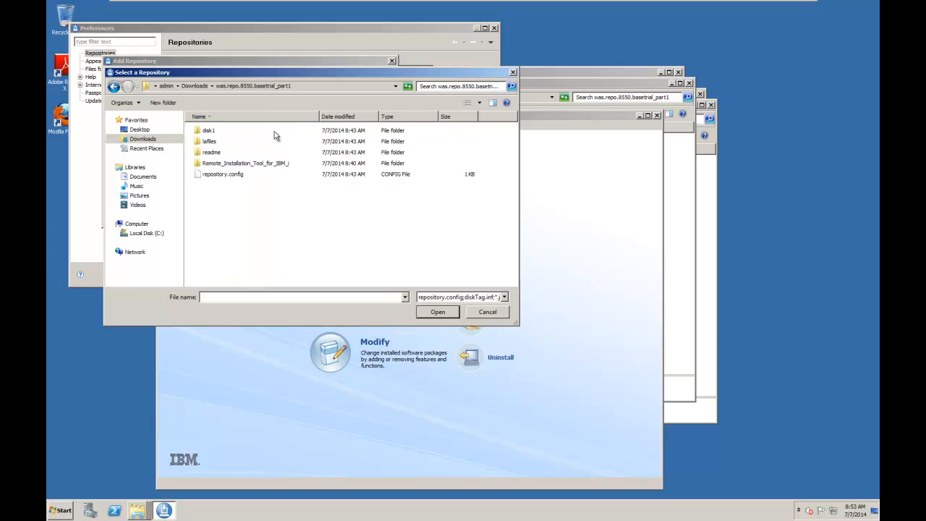
double_click(230, 175)
left_click(331, 217)
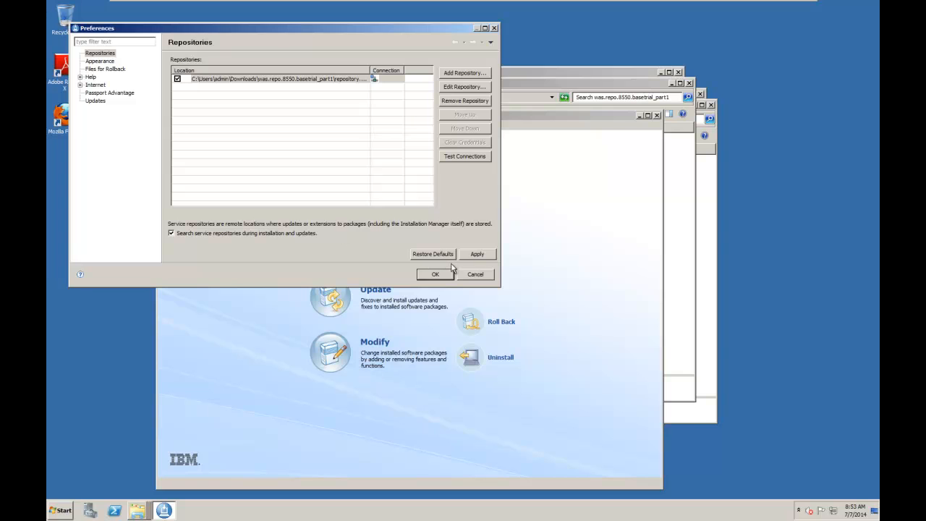
left_click(438, 275)
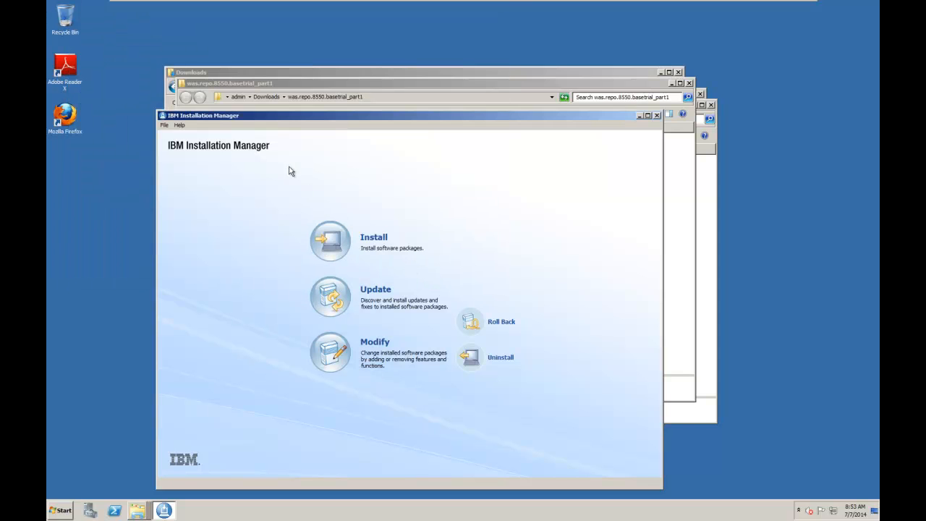
Begin installing software packages, accept the offered Installation Manager update, and restart the program to apply it.
left_click(338, 240)
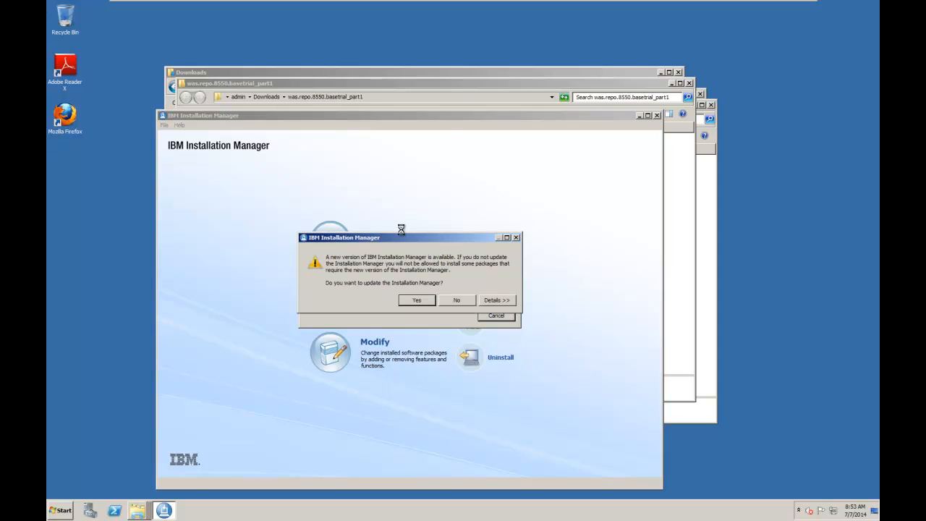
left_click(417, 300)
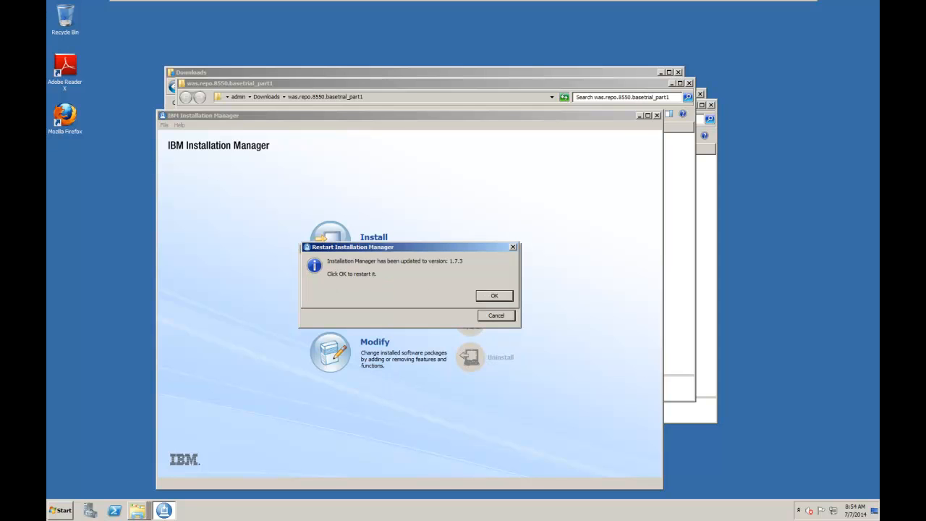
left_click(494, 296)
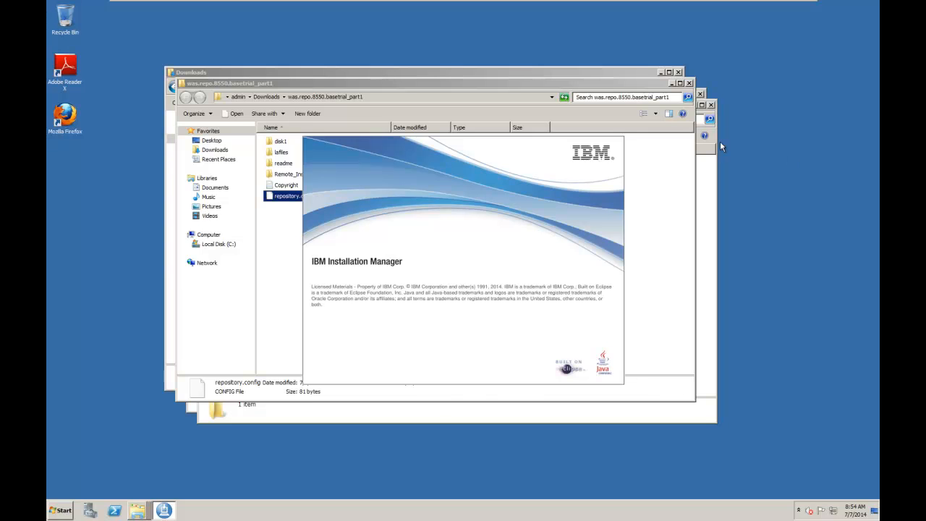
Close the Downloads folder window and the three extracted was.repo.8550.basetrial folder windows.
left_click(690, 83)
left_click(678, 72)
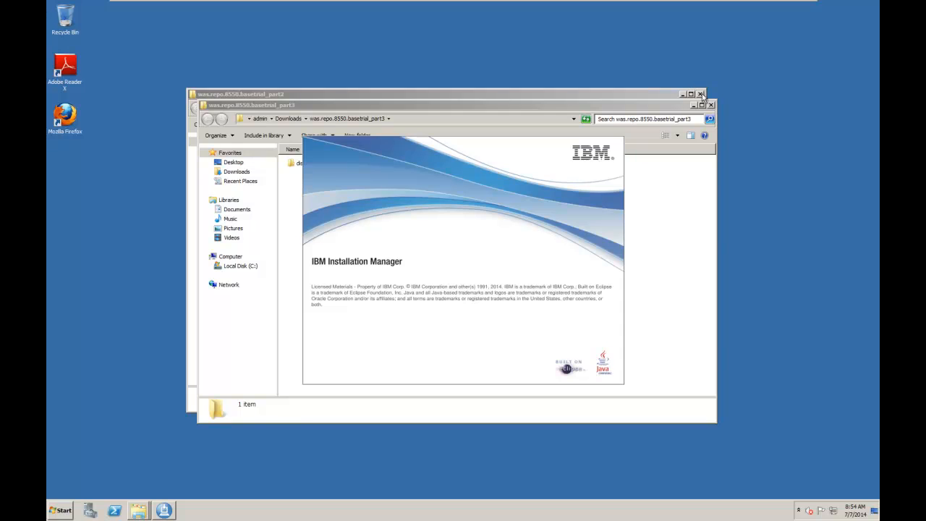
left_click(700, 94)
left_click(710, 105)
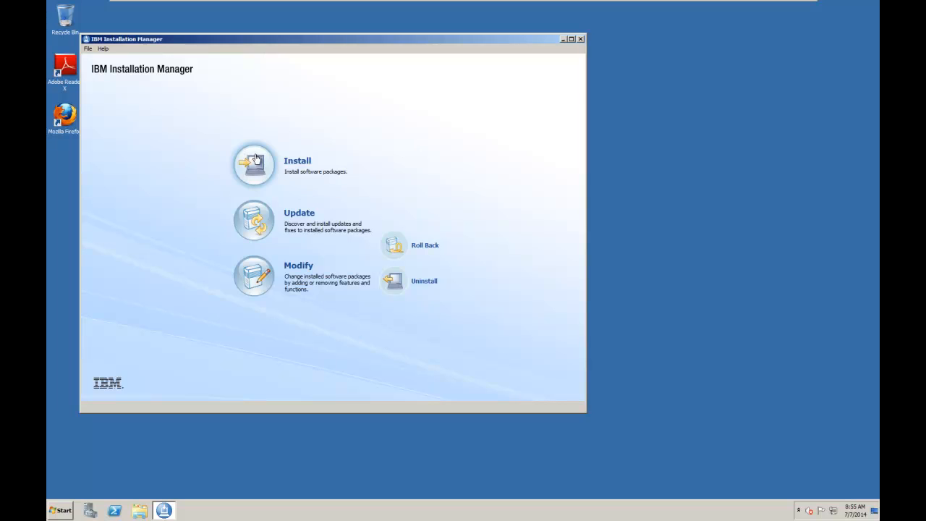
Select IBM WebSphere Application Server Trial Version 8.5.5.0 for installation and accept the license agreement.
left_click(305, 161)
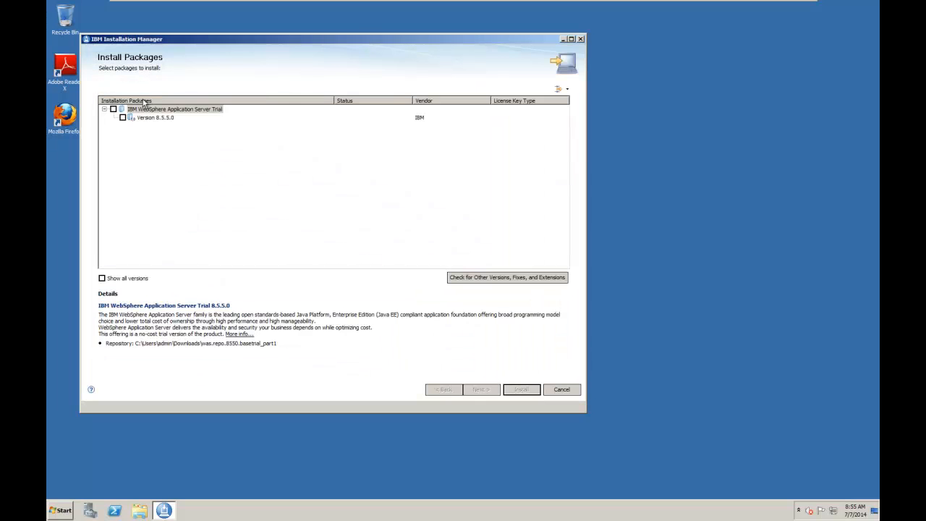
left_click(113, 110)
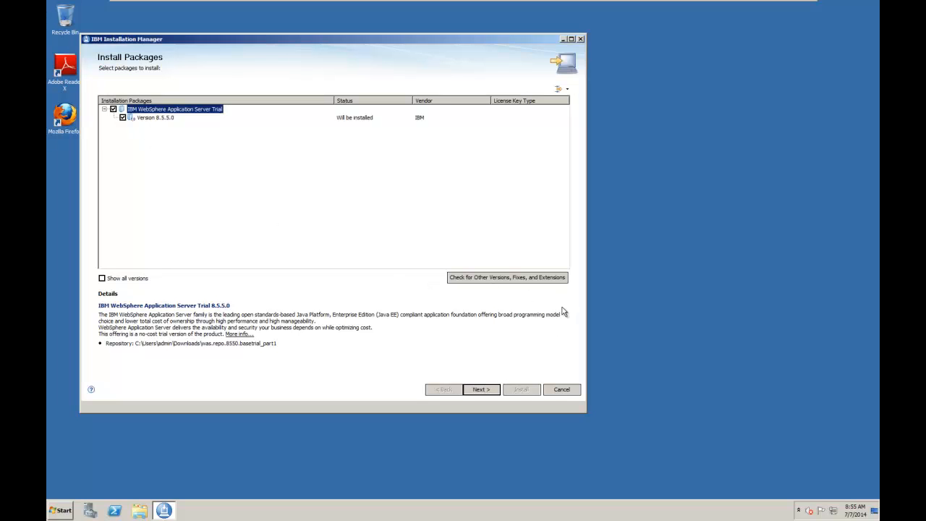
left_click(482, 390)
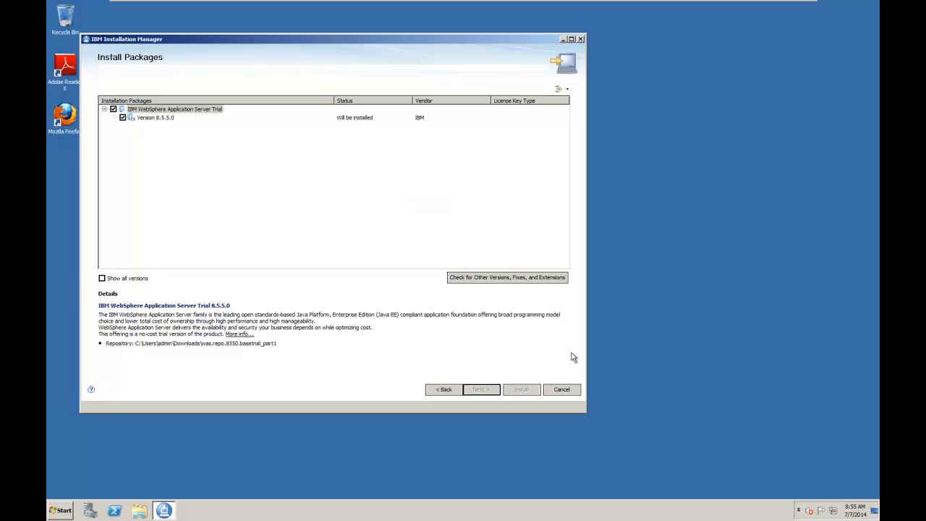
left_click(105, 354)
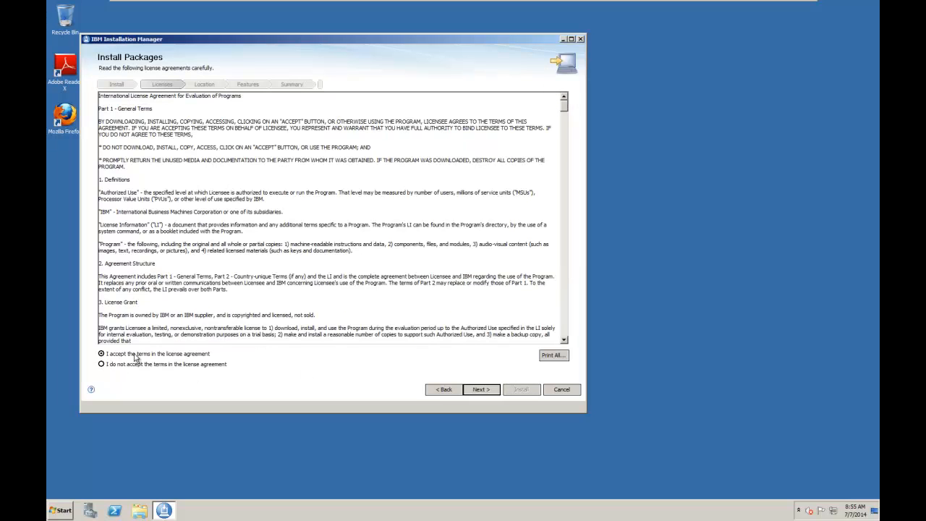
left_click(479, 390)
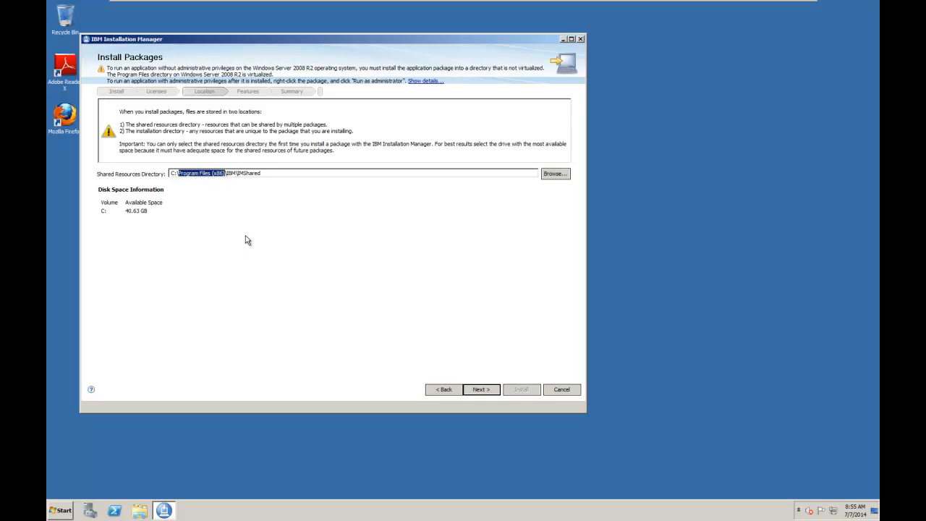
Set the shared resources directory to C:\IBM\IMShared and the installation directory to C:\IBM\WebSphere\AppServer.
key("Delete")
key("Delete")
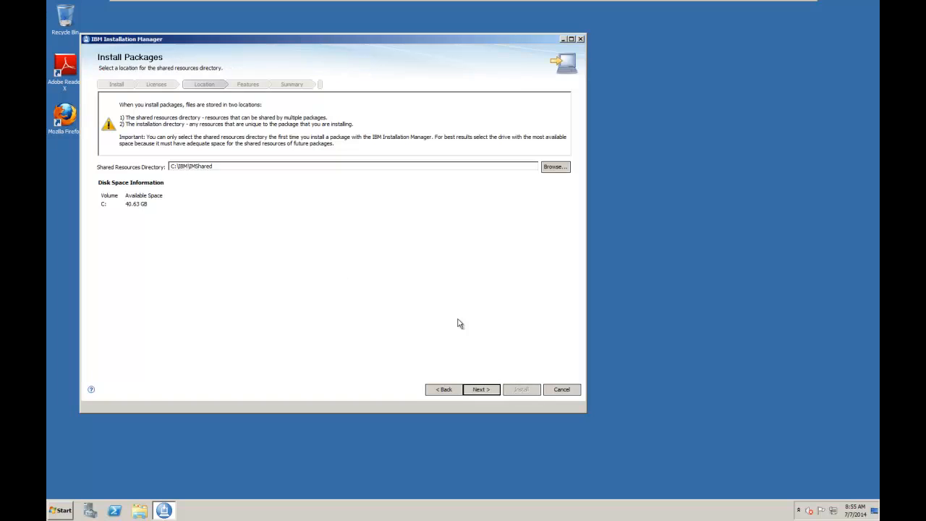
left_click(494, 390)
left_click_drag(168, 228, 211, 232)
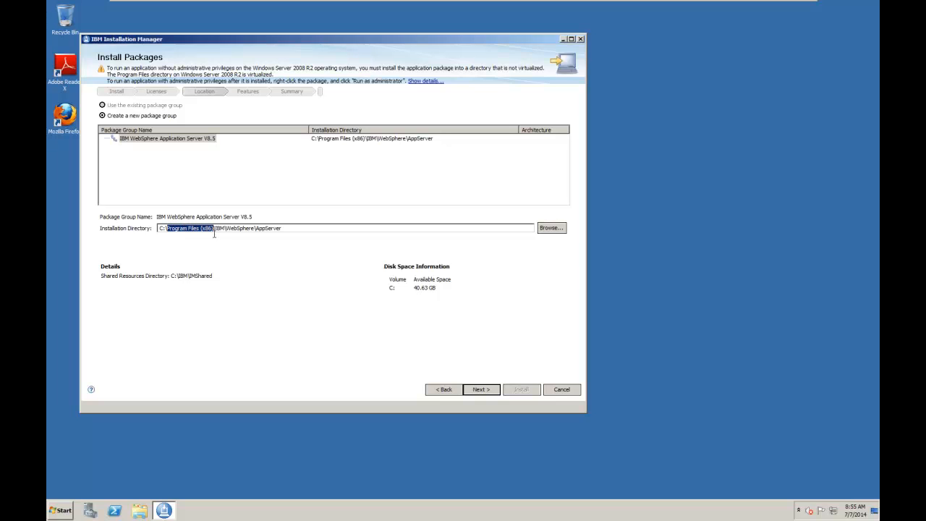
key("Delete")
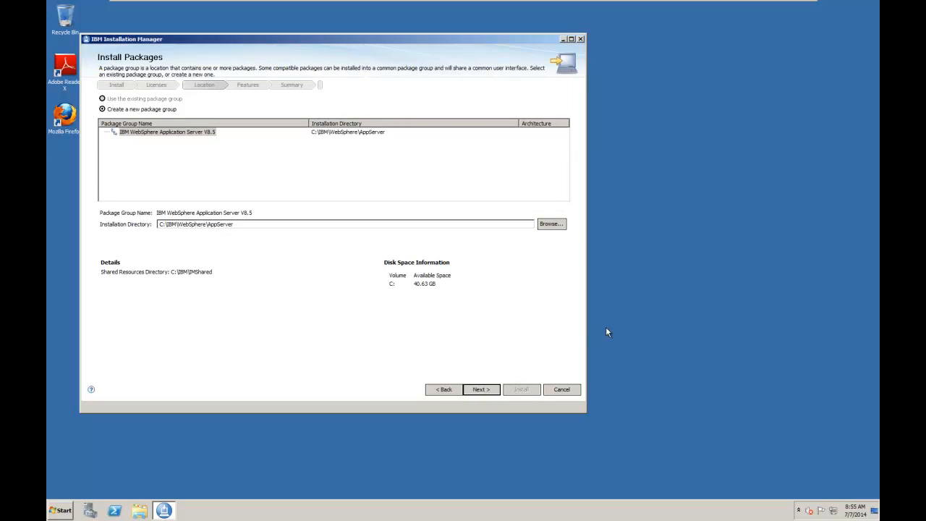
left_click(482, 390)
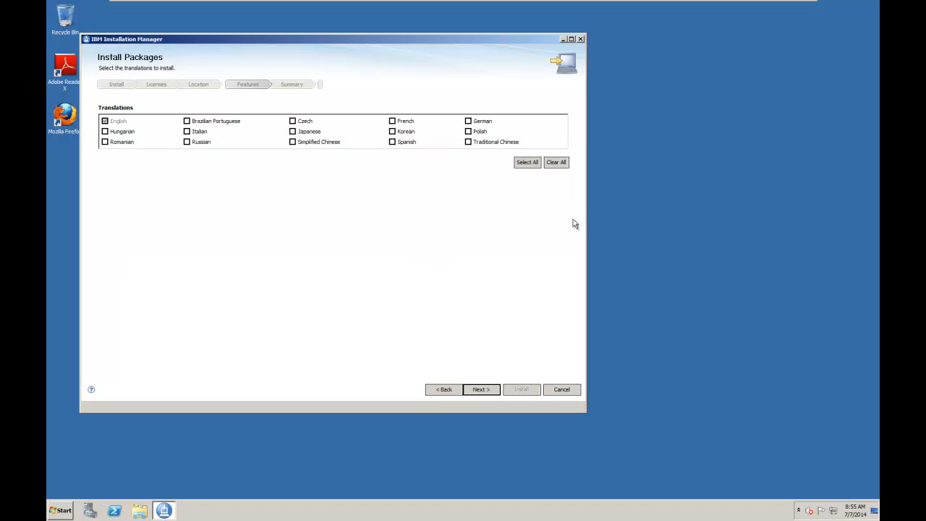
Keep the English-only translation and default features, and supply Downloads\was.repo.8550.basetrial_part2\disk2 as disk 2.
left_click(483, 391)
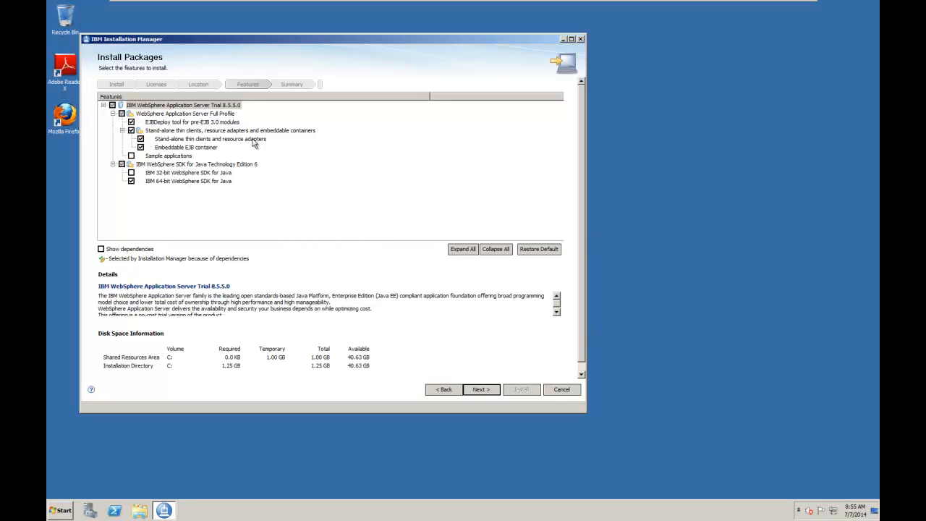
left_click(482, 391)
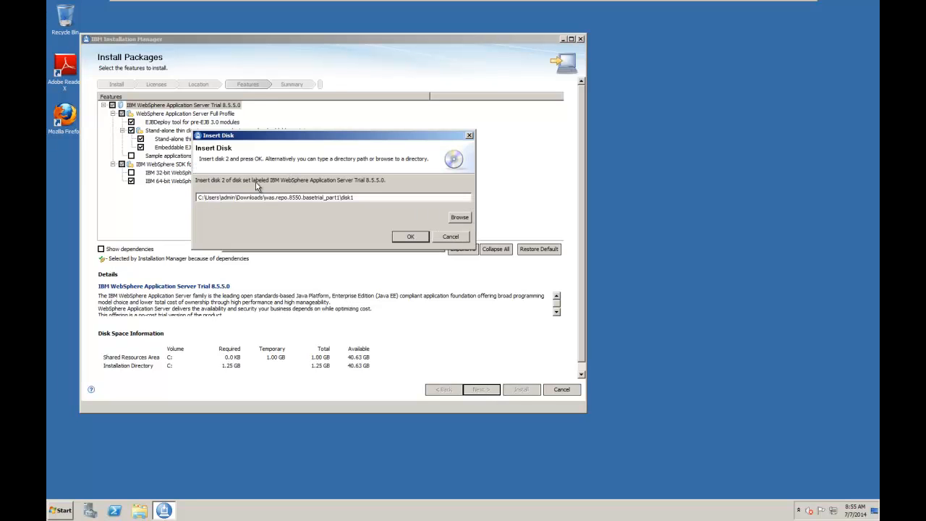
left_click(460, 218)
left_click_drag(536, 249, 537, 265)
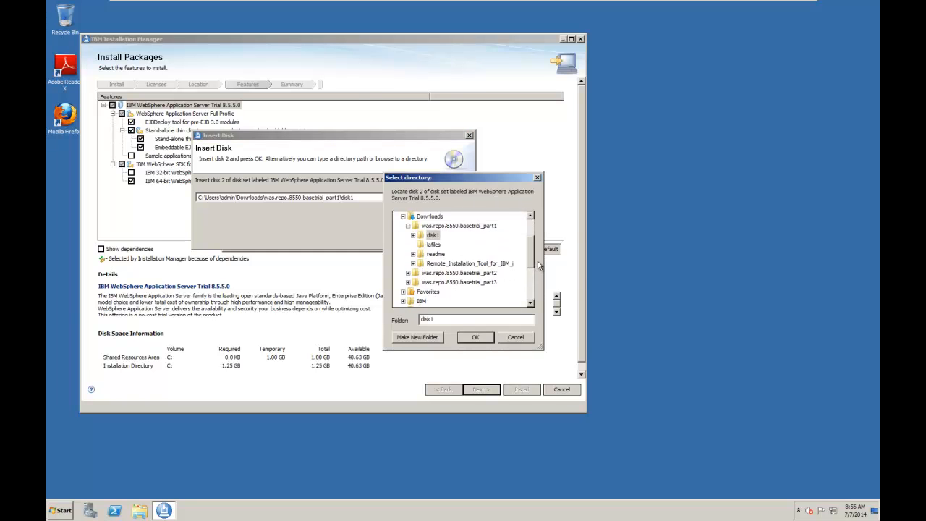
left_click(408, 278)
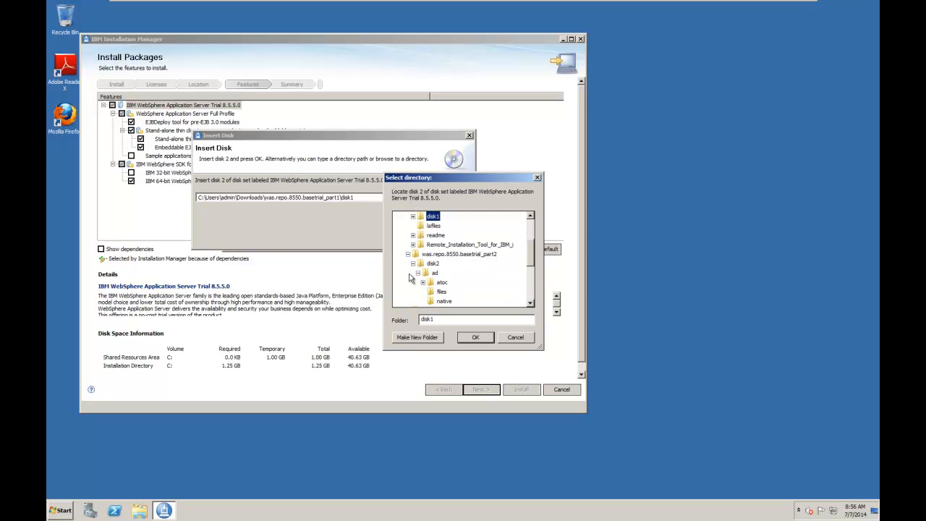
left_click(432, 263)
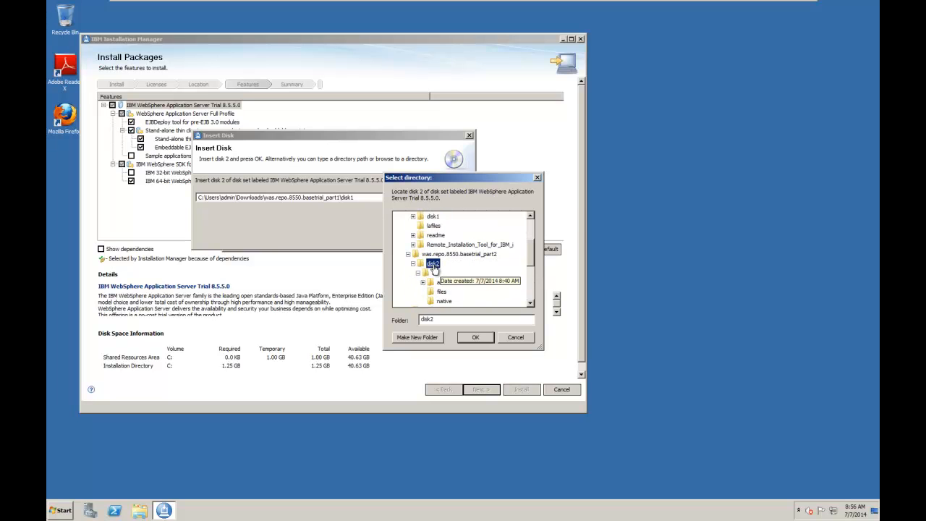
left_click(476, 337)
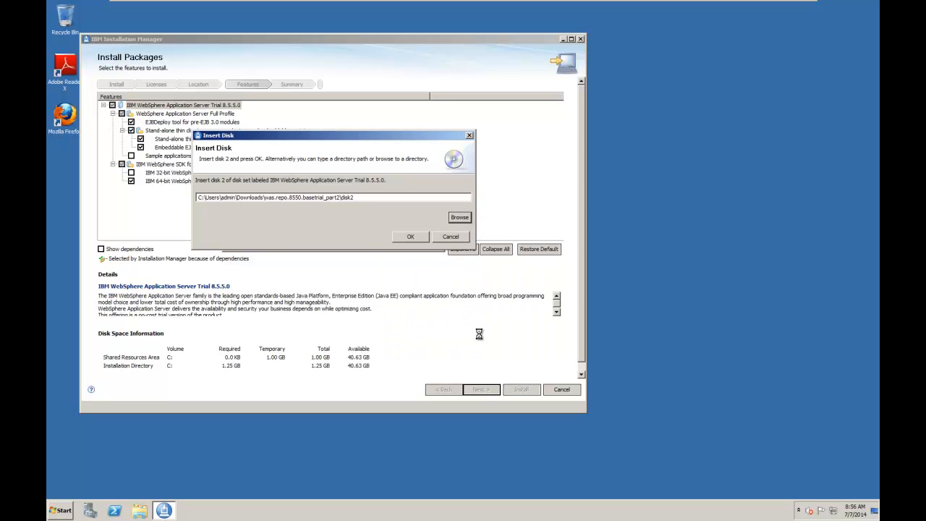
left_click(411, 238)
Supply Downloads\was.repo.8550.basetrial_part3\disk3 as the location of disk 3.
left_click(460, 218)
scroll(535, 249, "down", 2)
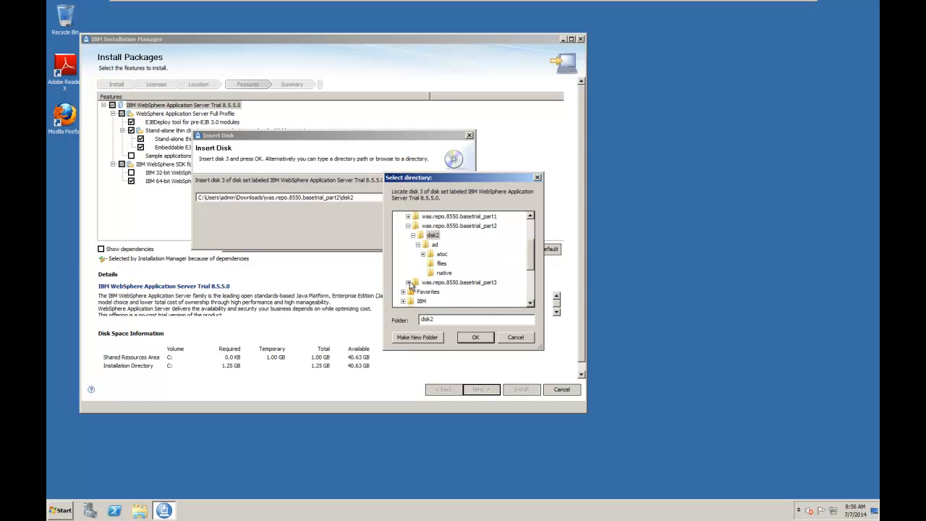
left_click(409, 283)
left_click(437, 266)
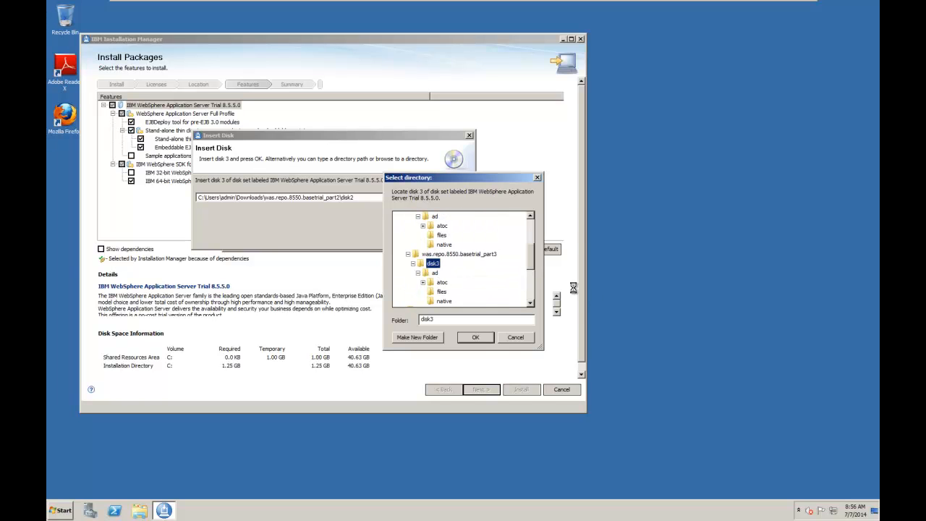
left_click(475, 337)
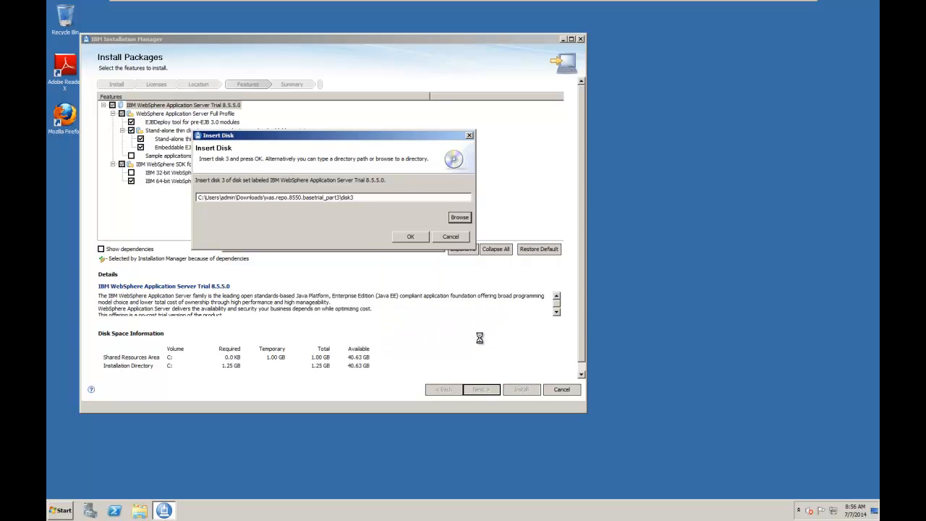
left_click(419, 238)
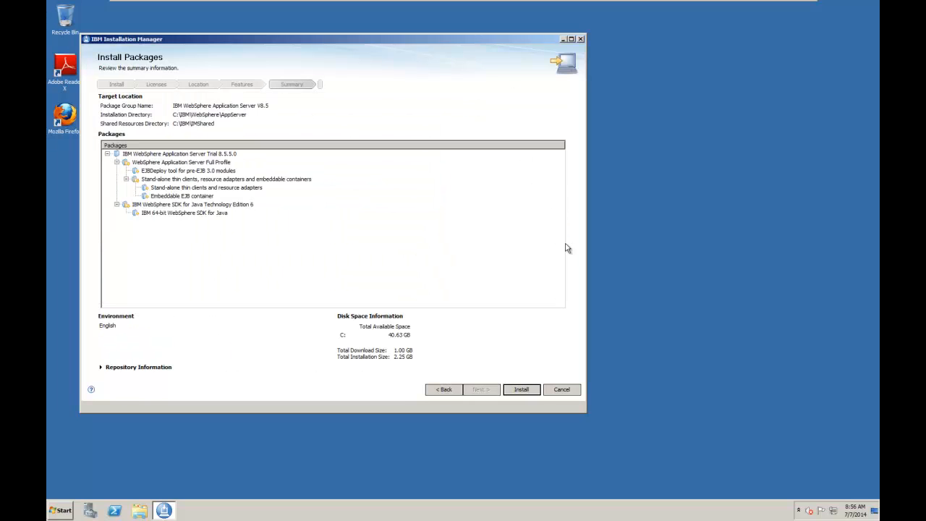
Install the WebSphere package, finish with the Profile Management Tool set to start for creating a profile, and close Installation Manager.
left_click(521, 390)
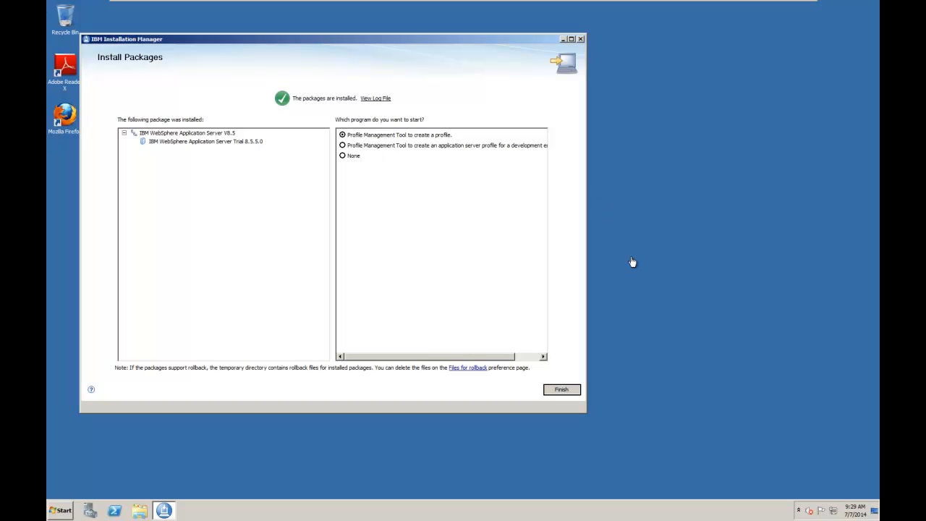
left_click(562, 393)
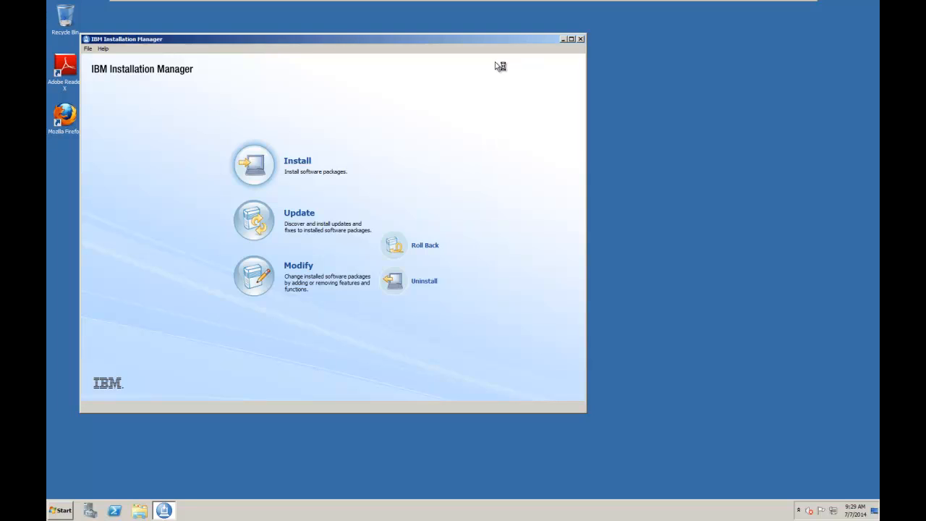
left_click(580, 39)
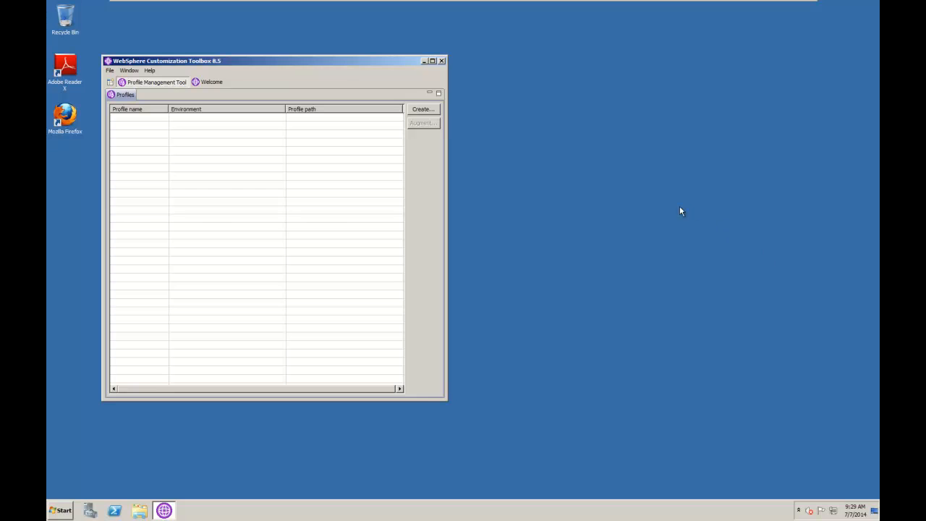
Create an Application server profile using typical profile creation with administrative security disabled, and finish by launching the First steps console.
left_click(423, 109)
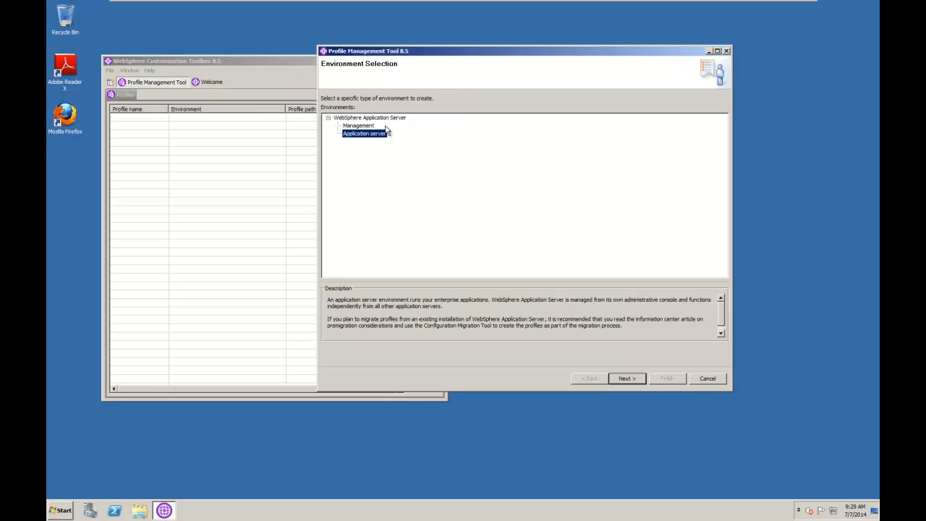
left_click(627, 372)
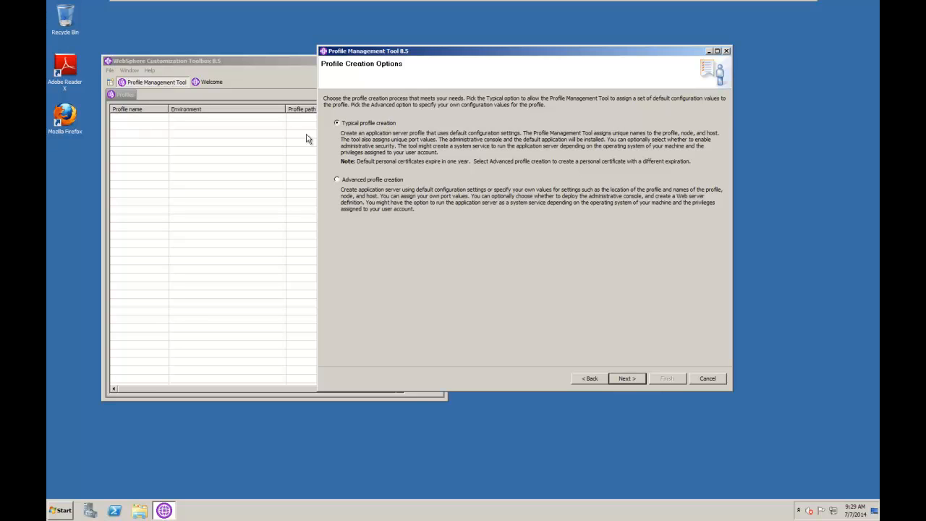
left_click(627, 378)
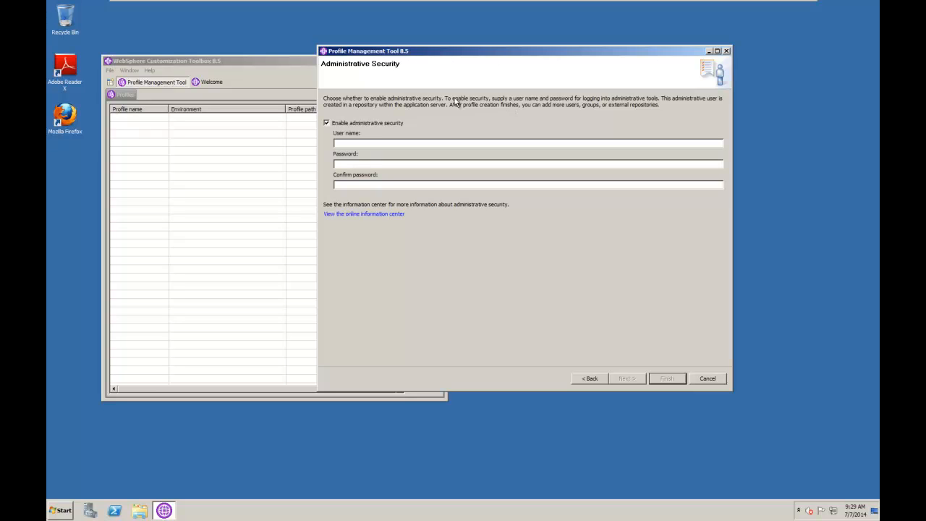
left_click_drag(374, 54, 324, 37)
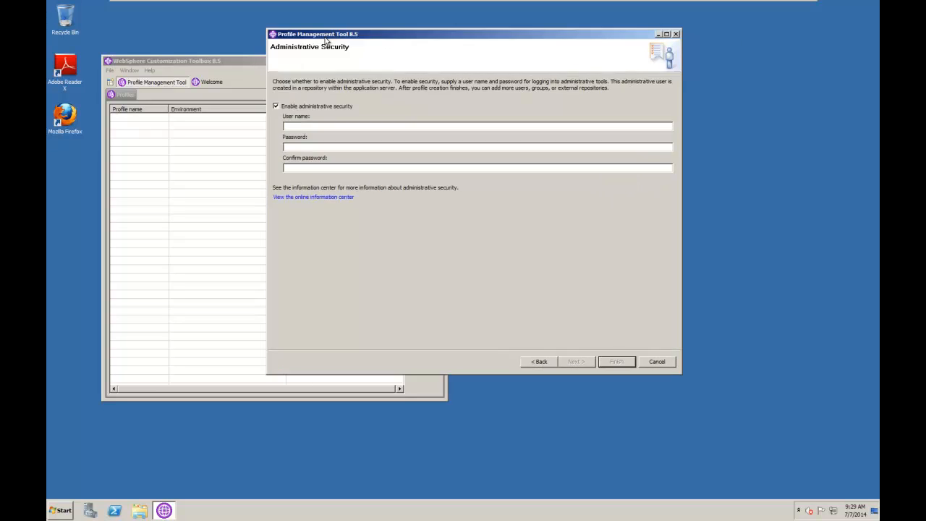
left_click(276, 106)
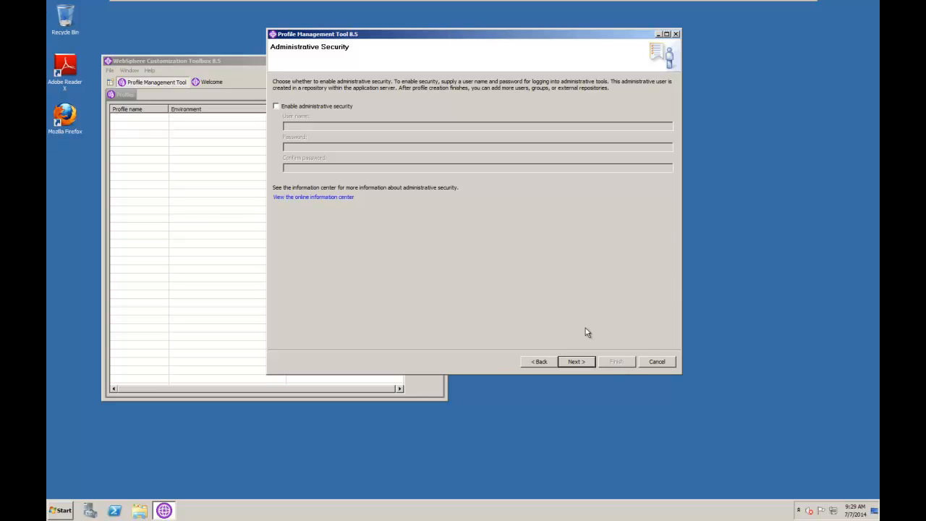
left_click(576, 361)
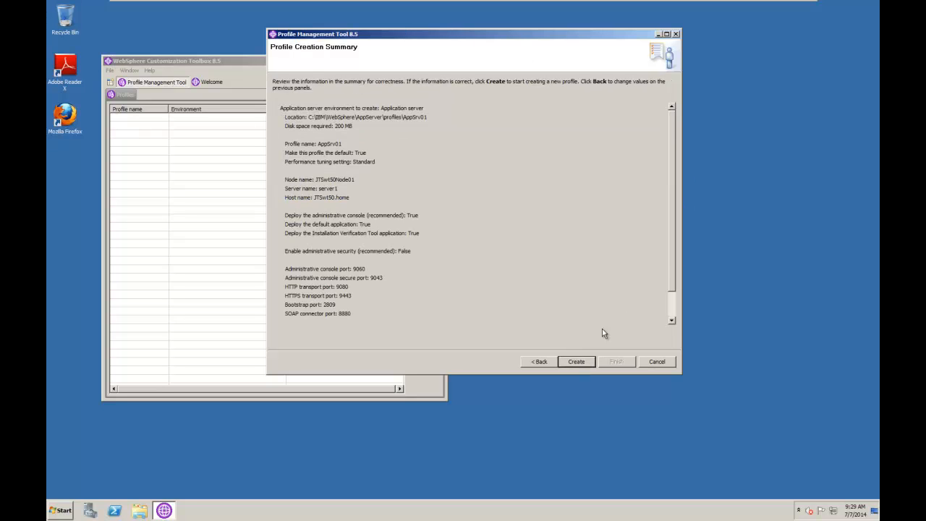
left_click(576, 362)
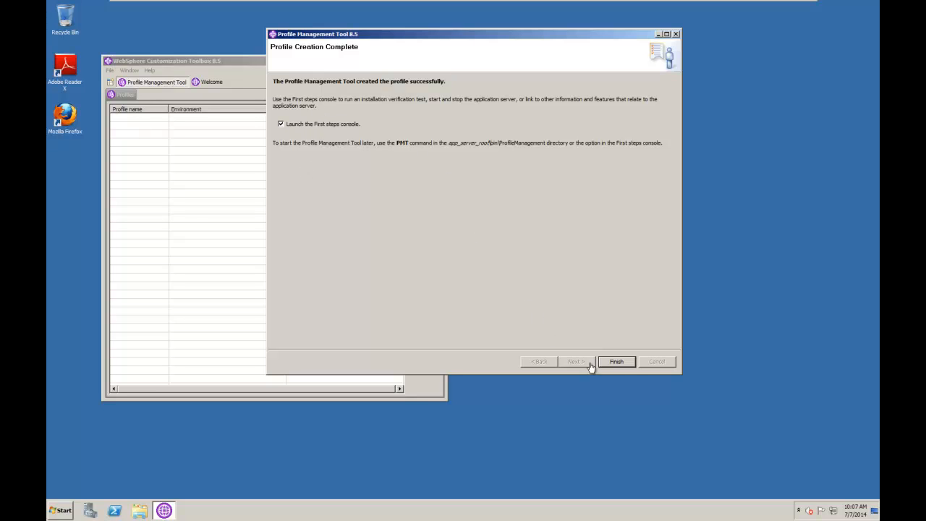
left_click(619, 364)
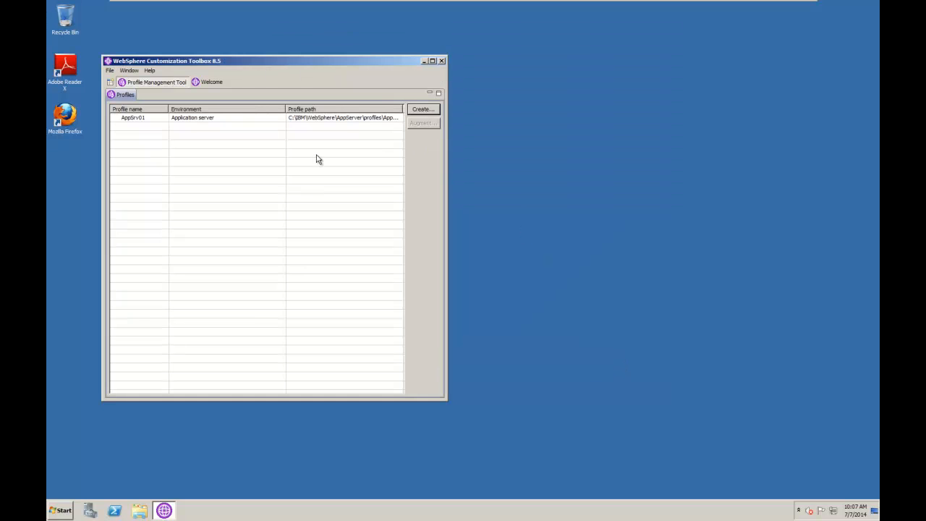
Close the WebSphere Customization Toolbox, run the installation verification from First steps, and close its enlarged output window and the console.
left_click_drag(399, 61, 490, 37)
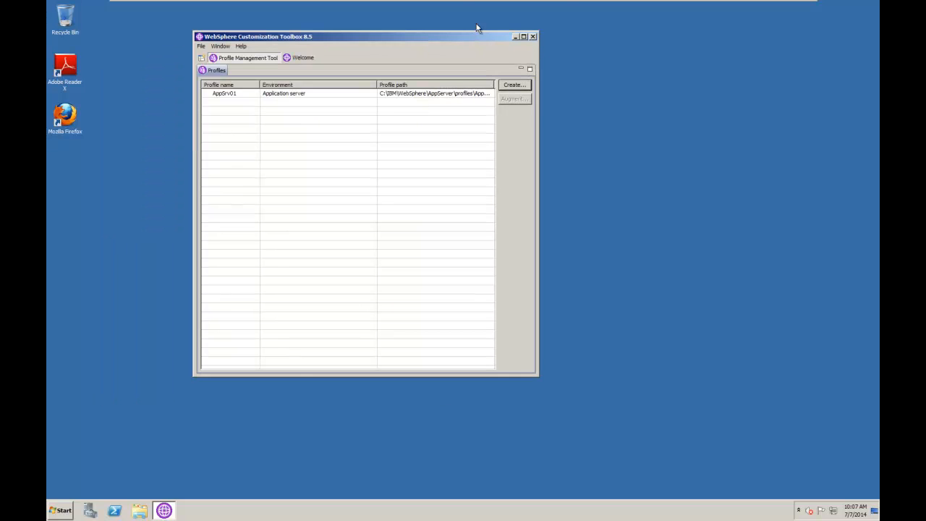
left_click(532, 36)
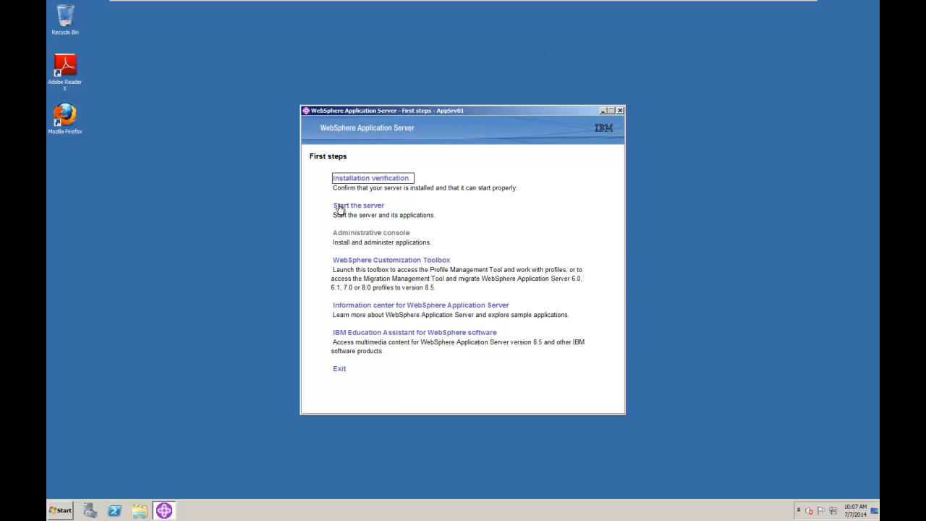
left_click(372, 180)
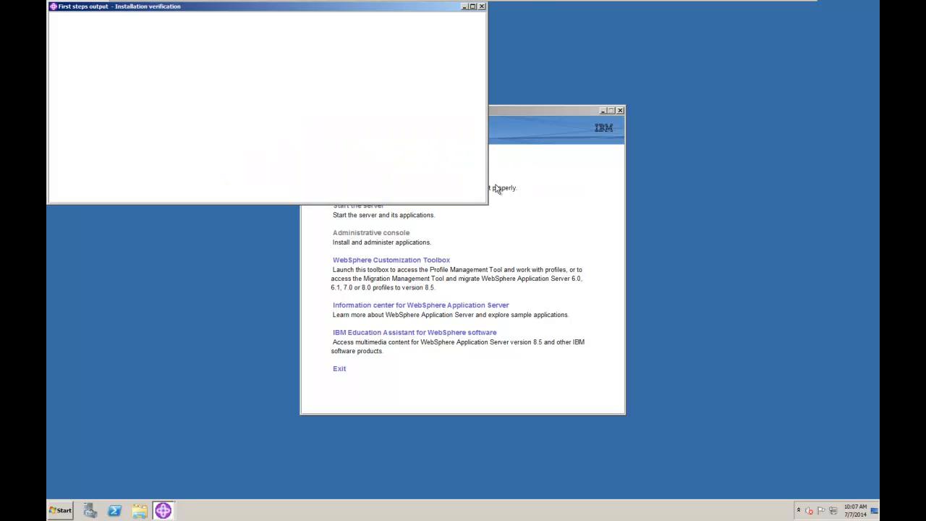
left_click_drag(485, 205, 525, 440)
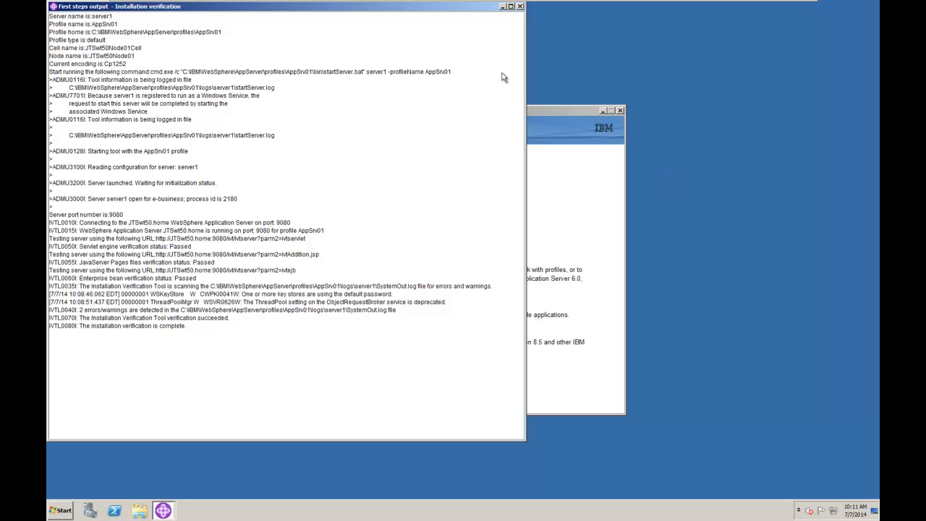
left_click(520, 7)
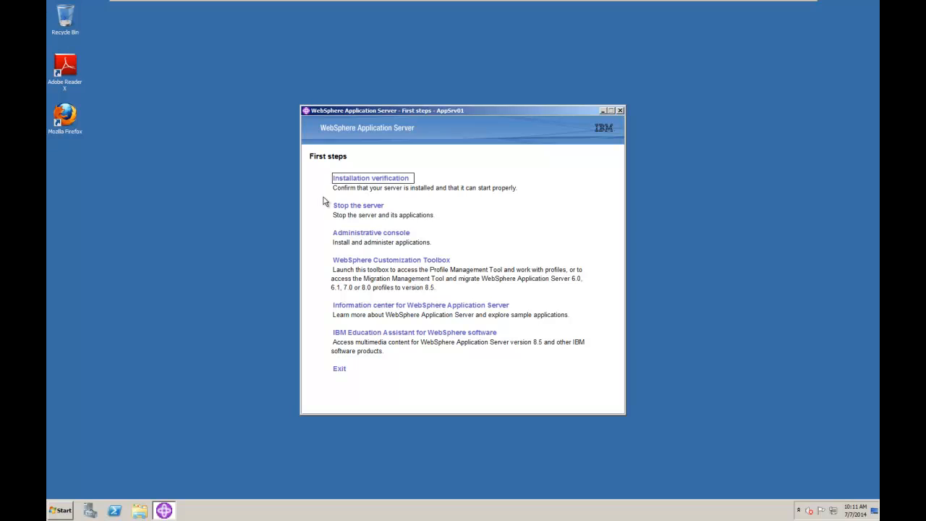
left_click(621, 111)
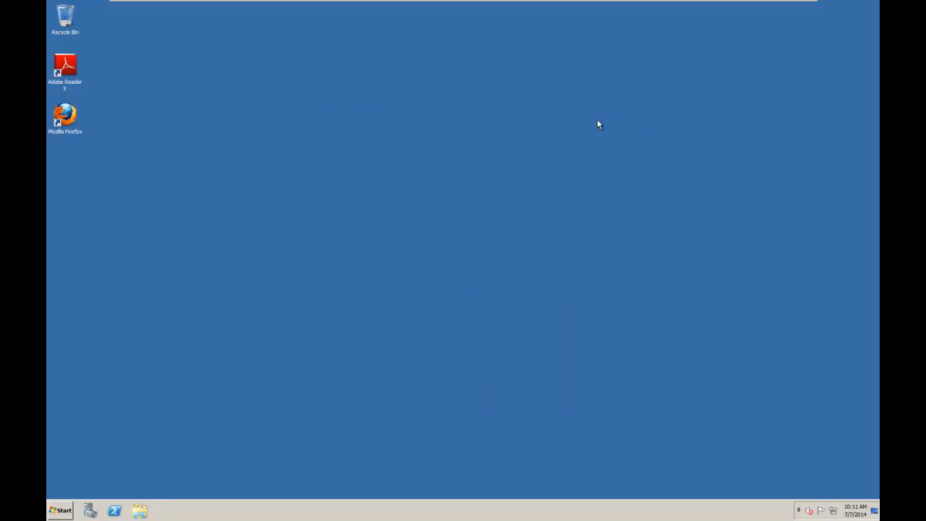